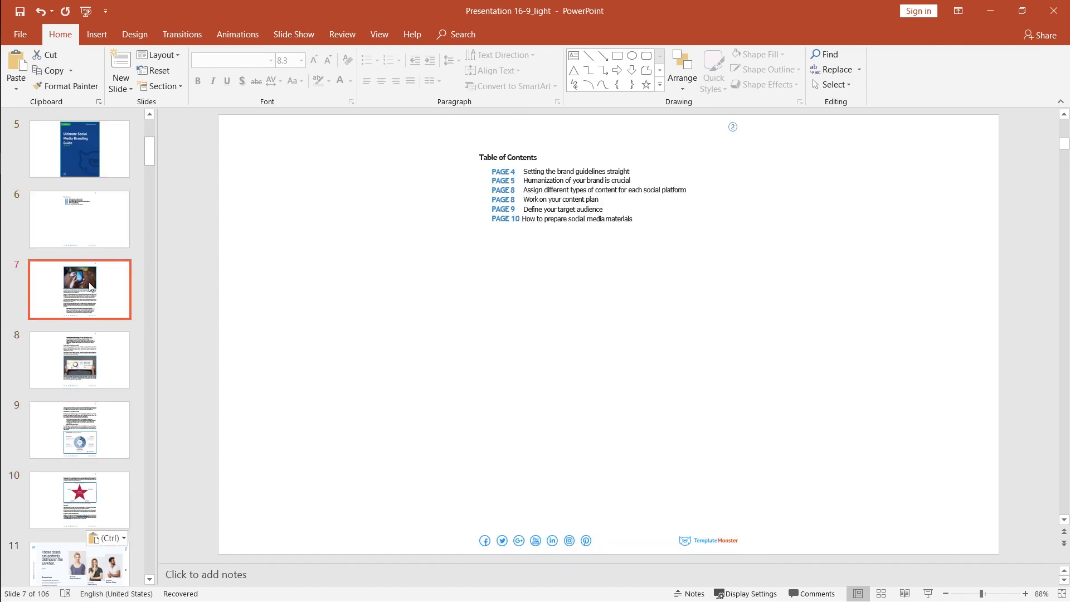
Step: Type test text into slide 8's brand guidelines paragraph, then undo it to restore the paragraph
click(90, 360)
click(565, 258)
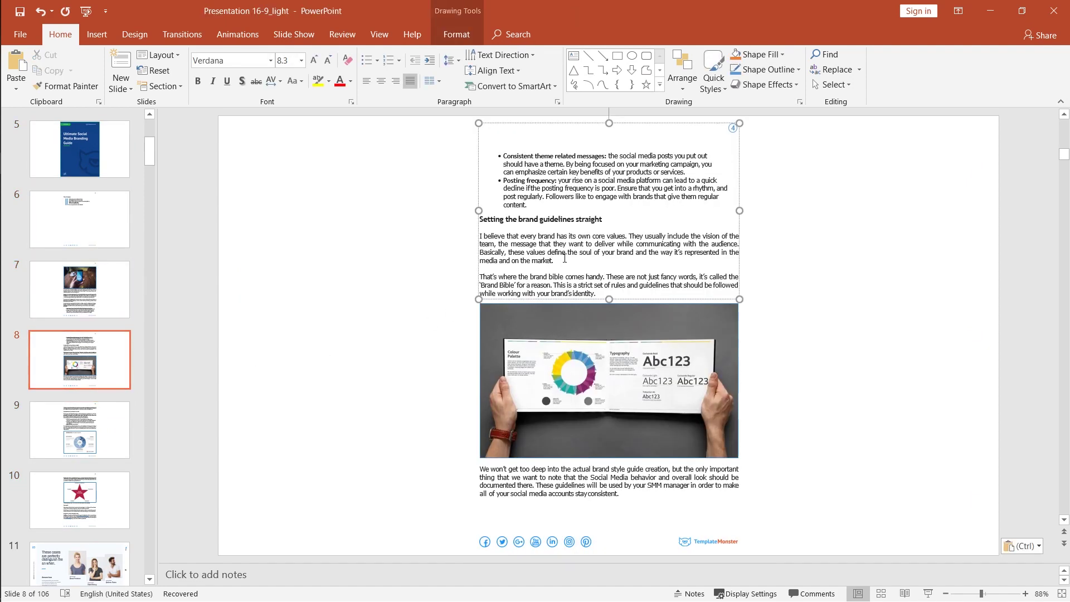
text(ddddddddddddd)
drag(526, 252, 578, 253)
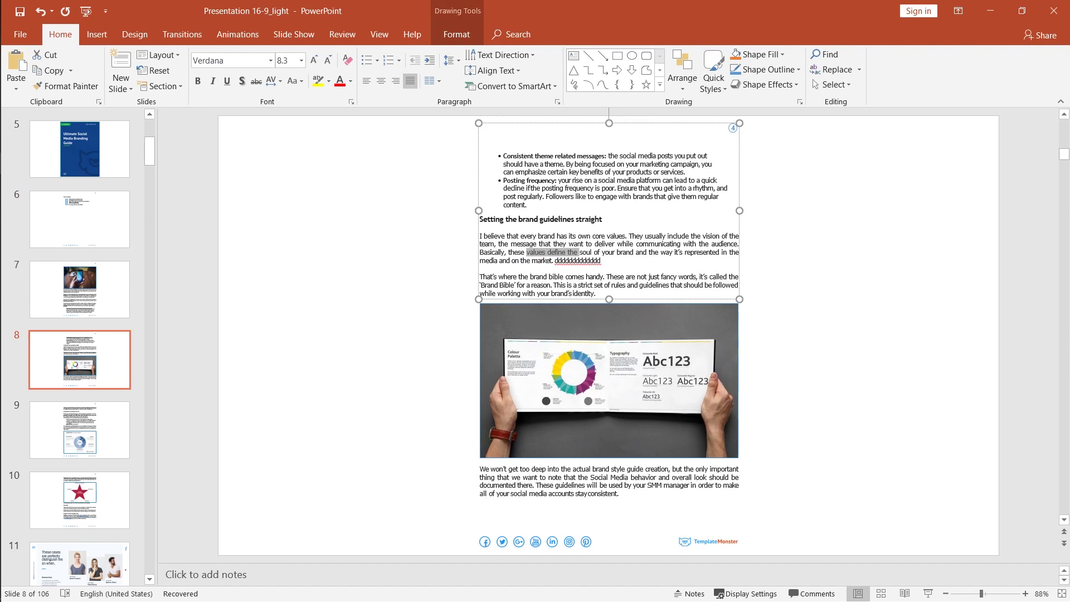
triple_click(510, 237)
text(aaaaaaaaaa)
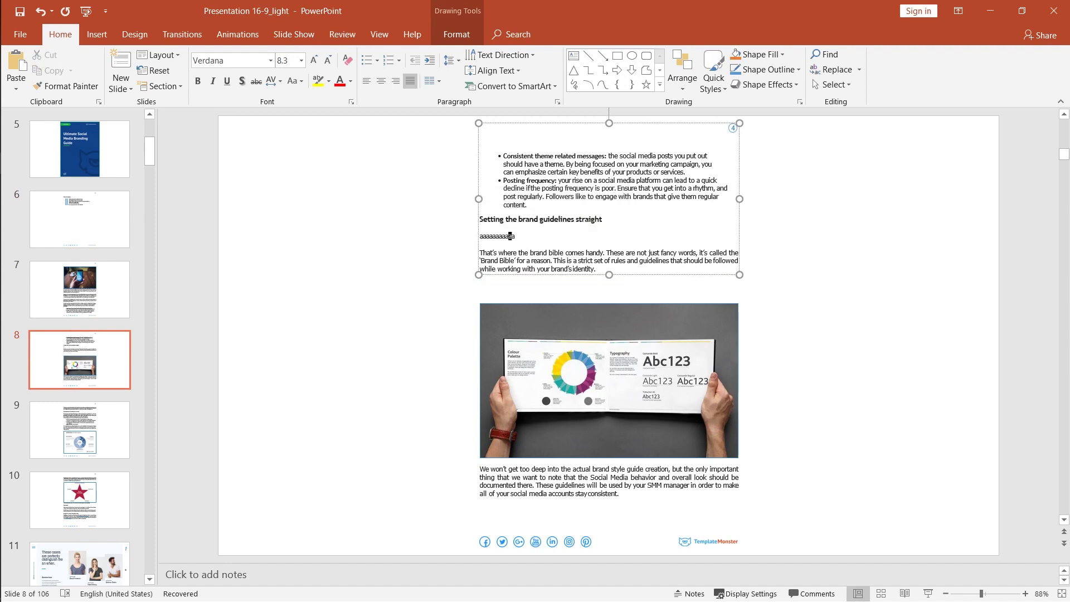
text(aaaaaaaaaaaaaaaaaaaa)
key(ctrl+z)
key(ctrl+z)
key(ctrl+z)
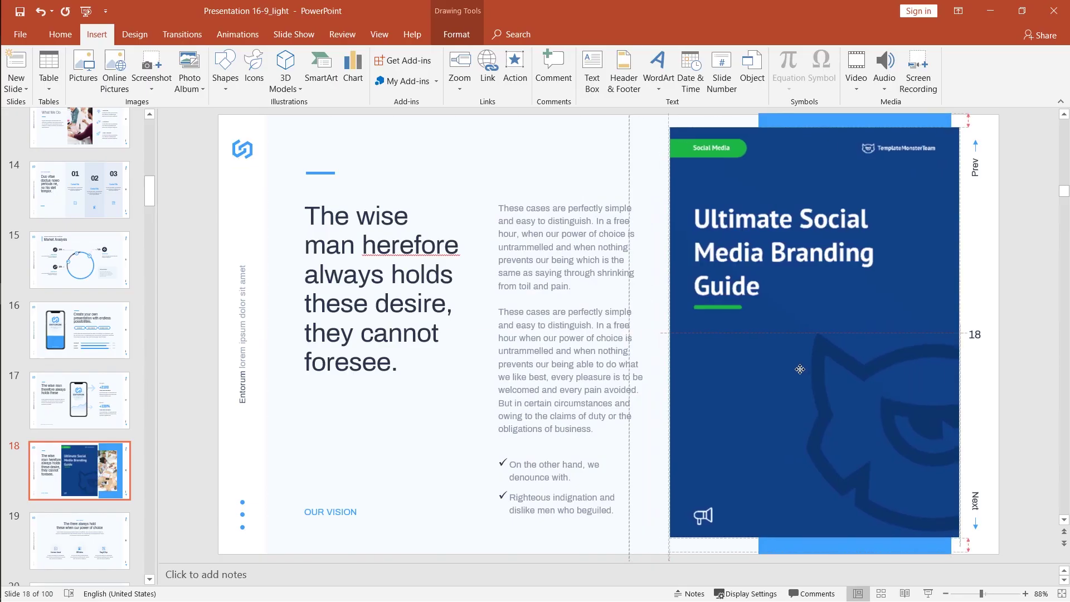
Step: Fit the cover on slide 18's blue panel, test its PDF link, then shrink slide 81's snapshot
drag(960, 538, 914, 474)
drag(866, 444, 859, 437)
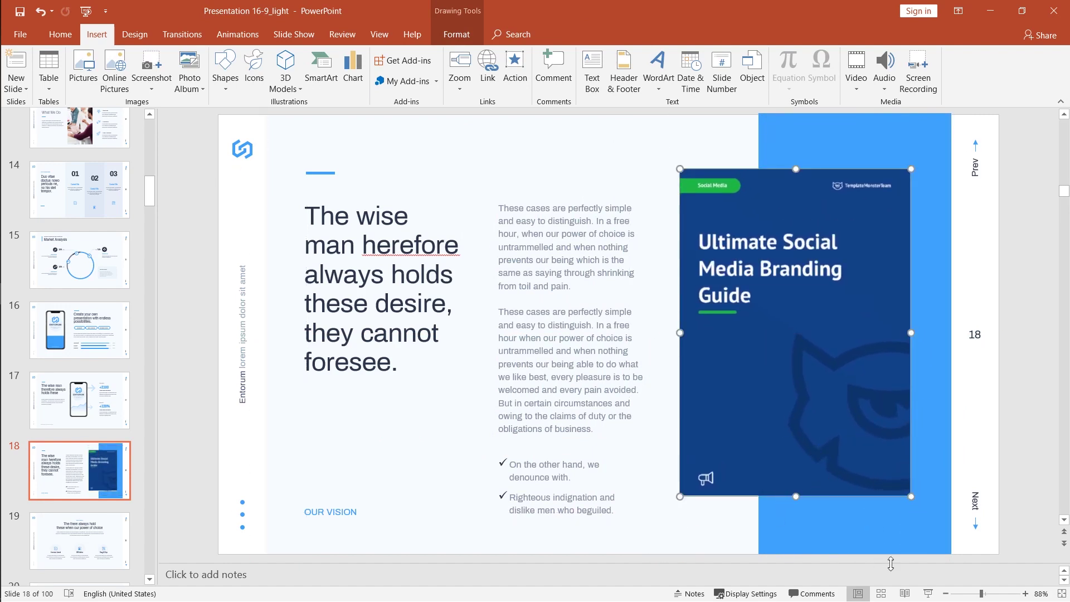
click(928, 594)
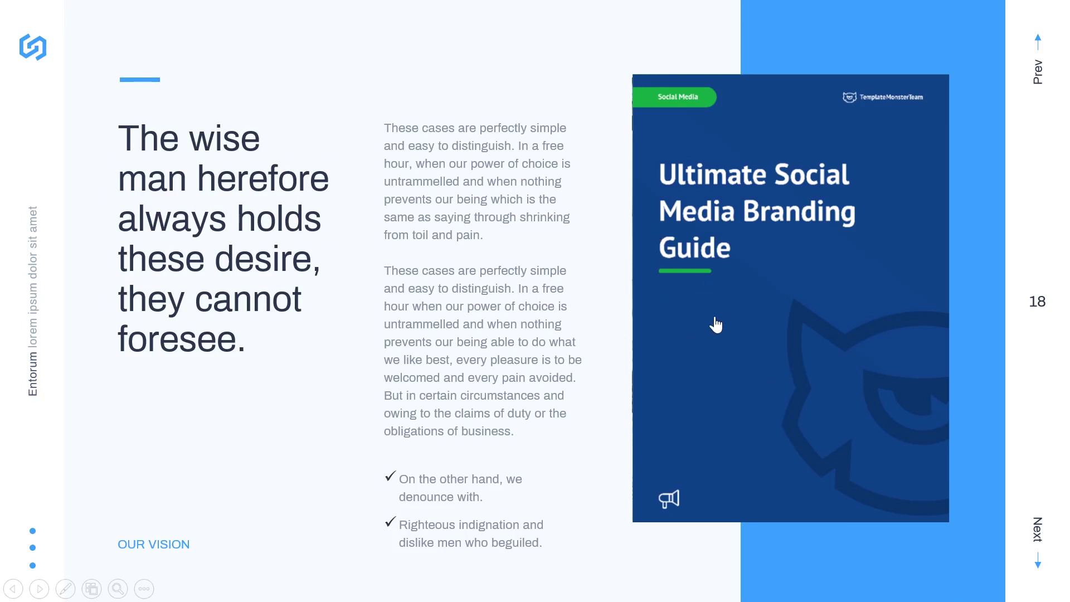
click(715, 360)
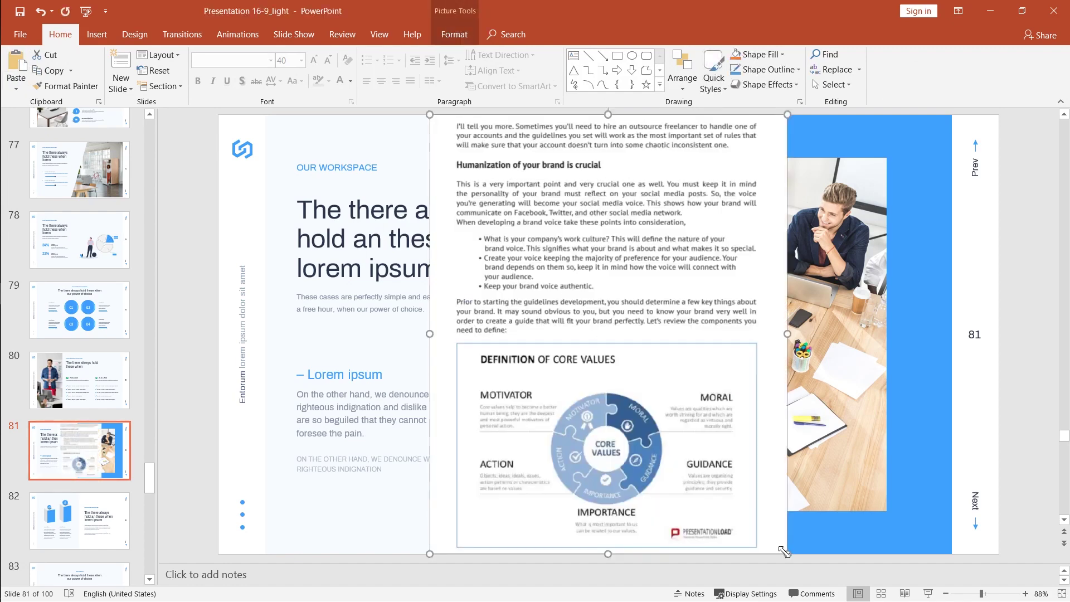
drag(778, 539, 691, 440)
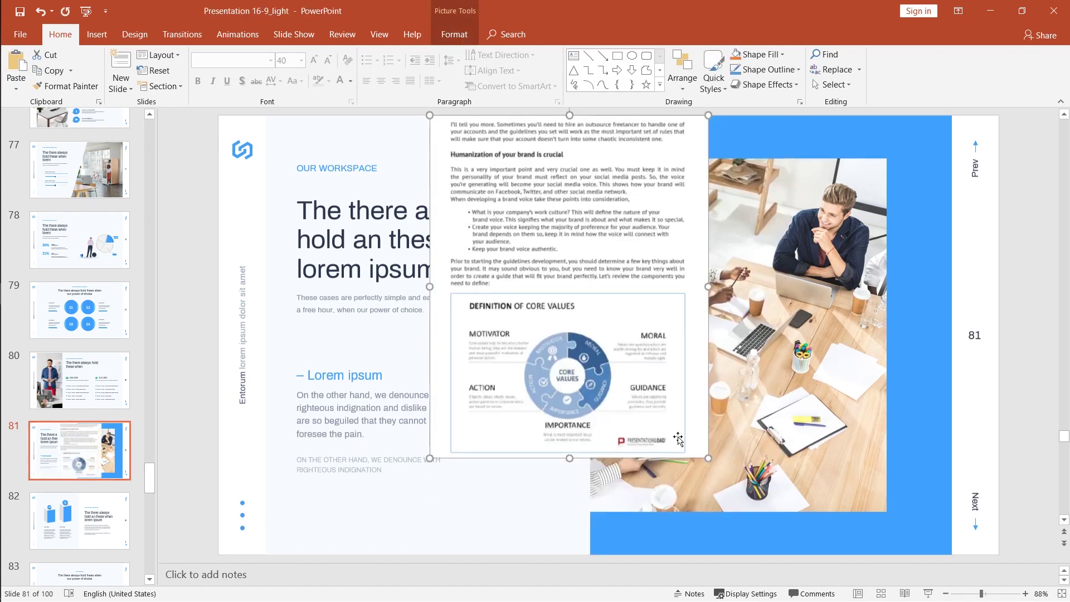
drag(635, 350, 790, 400)
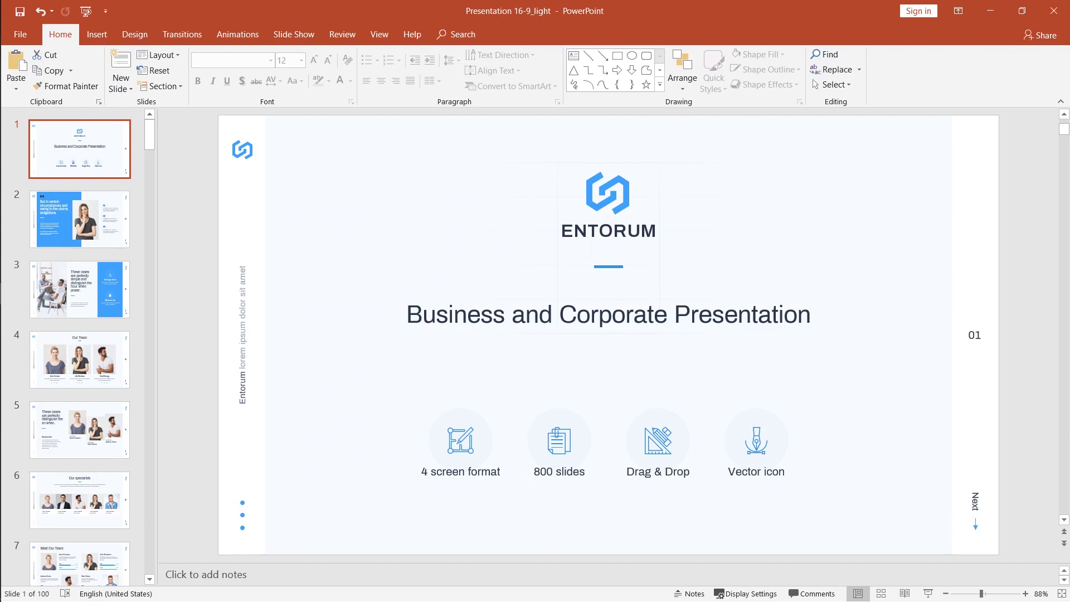
key(F5)
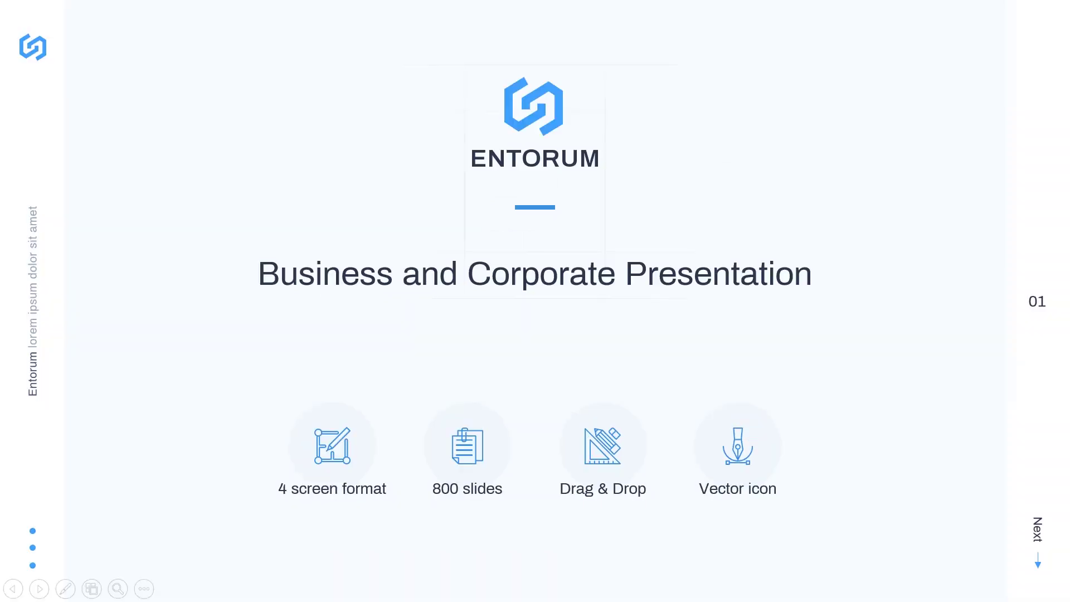
key(Right)
key(Right)
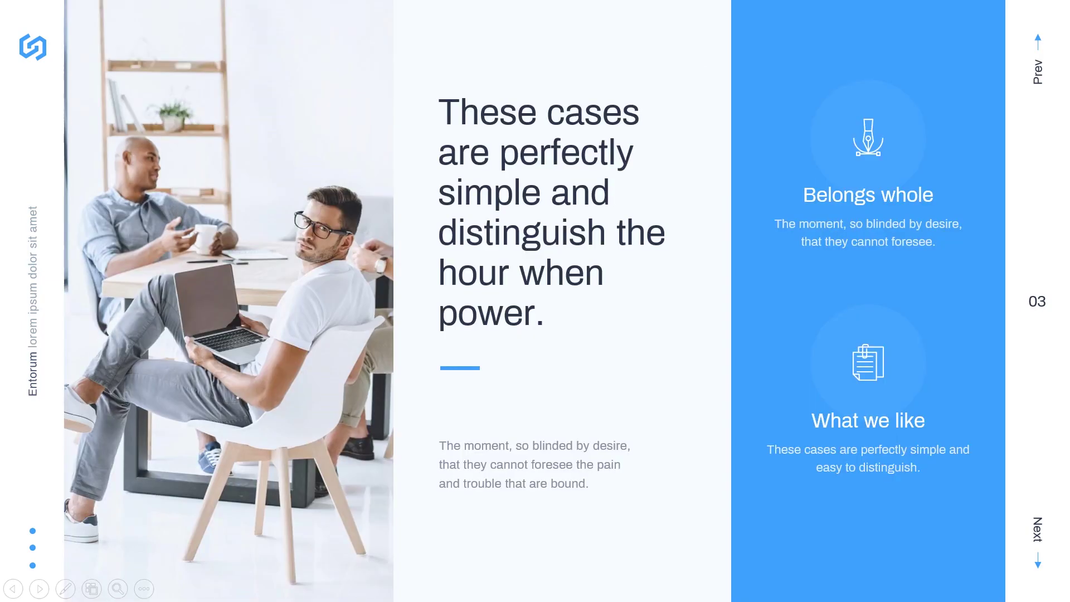
key(Right)
key(Right)
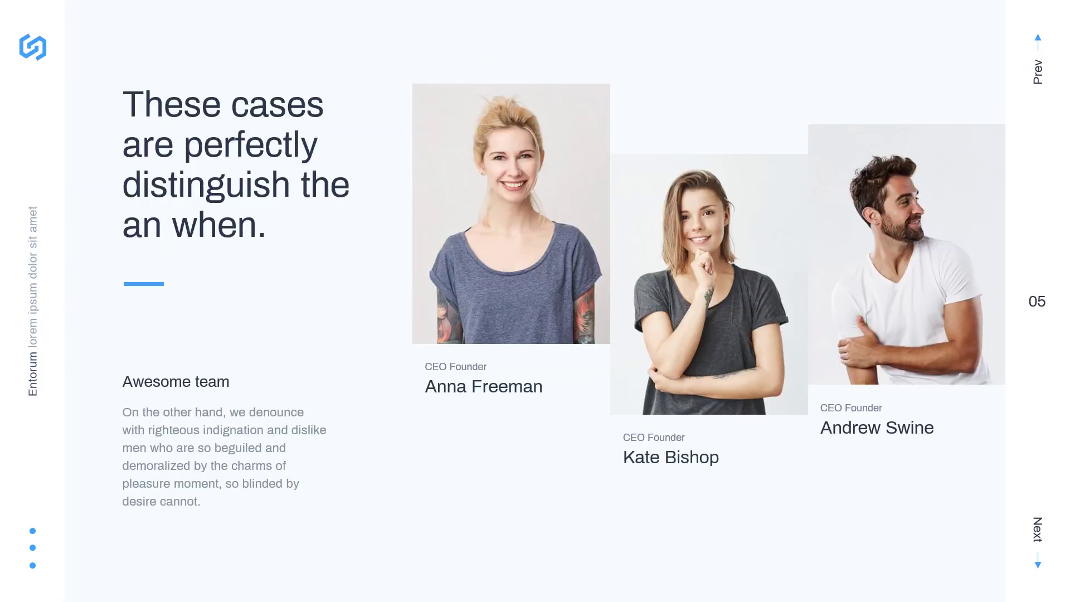
key(Right)
key(Right)
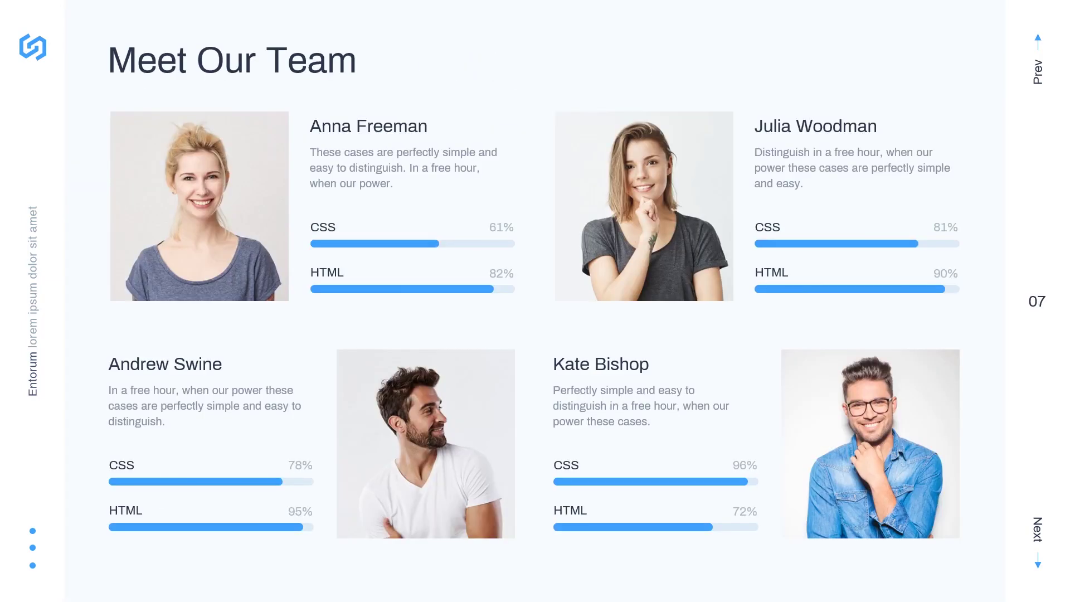
key(Right)
key(Right)
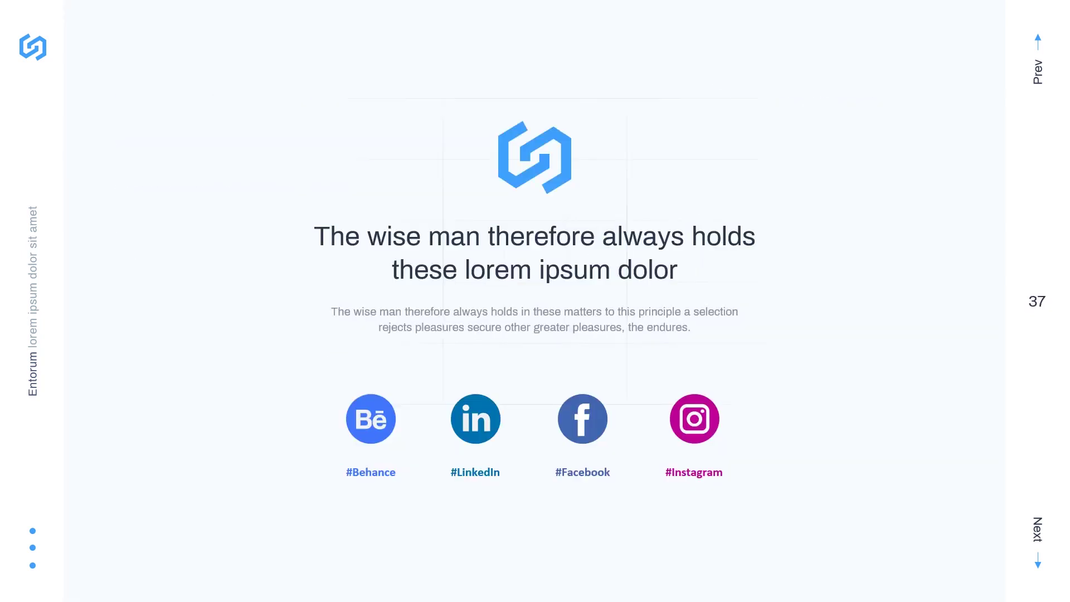
key(Right)
key(Right)
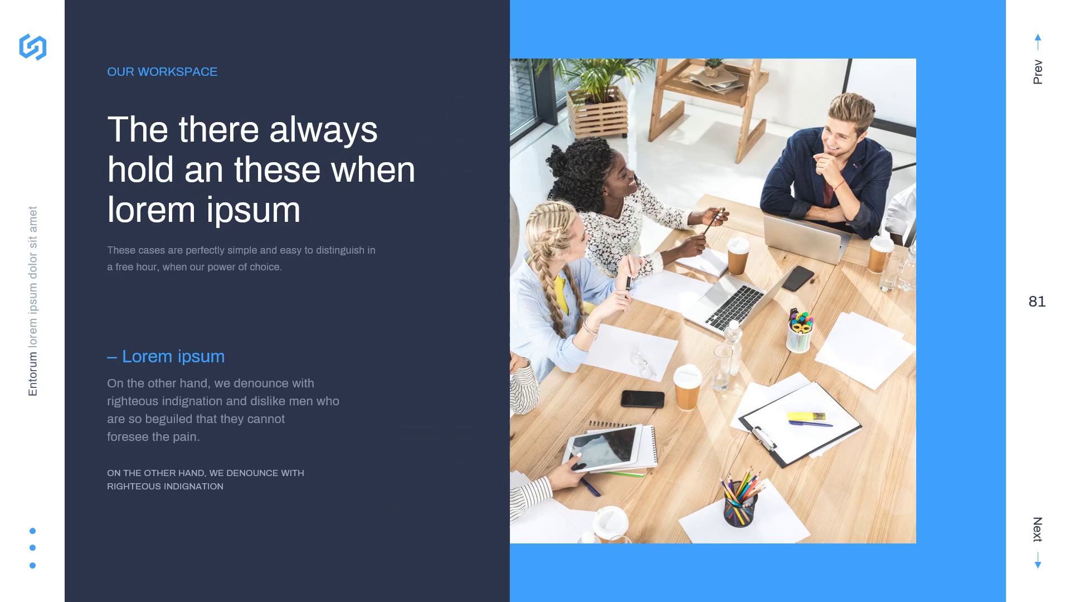
key(Right)
key(Right)
key(Right)
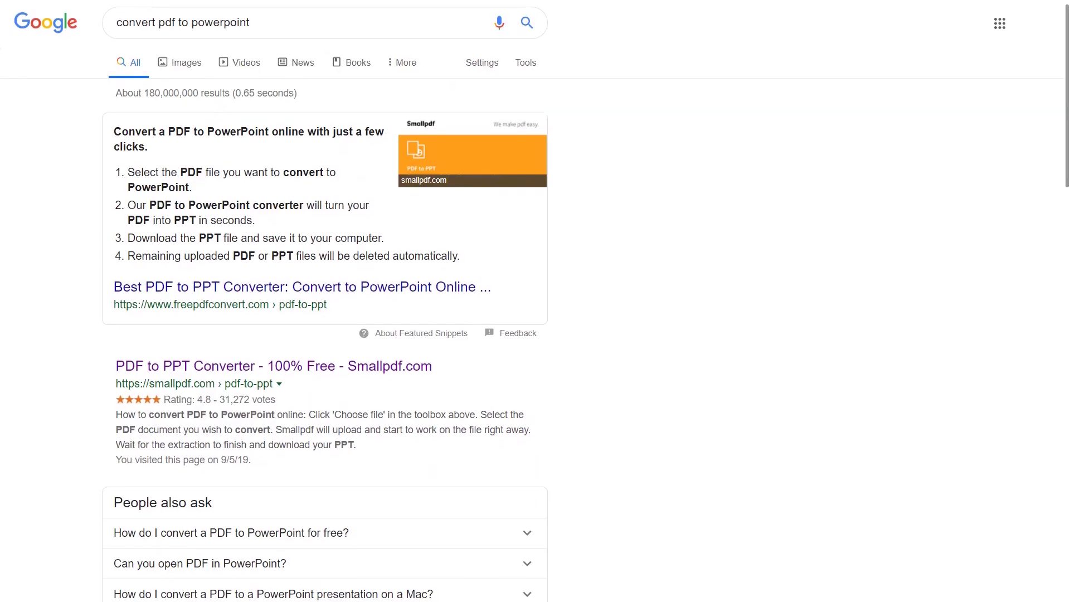
Step: Scroll down the Google results for 'convert pdf to powerpoint' to find a converter site
scroll(535, 301, down, 3)
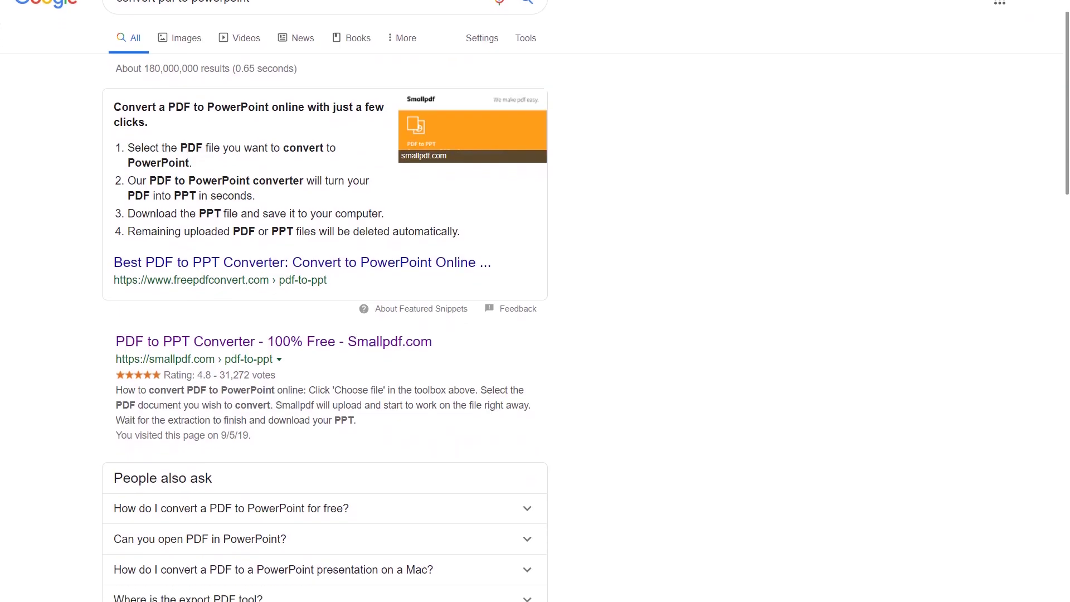
scroll(535, 301, down, 6)
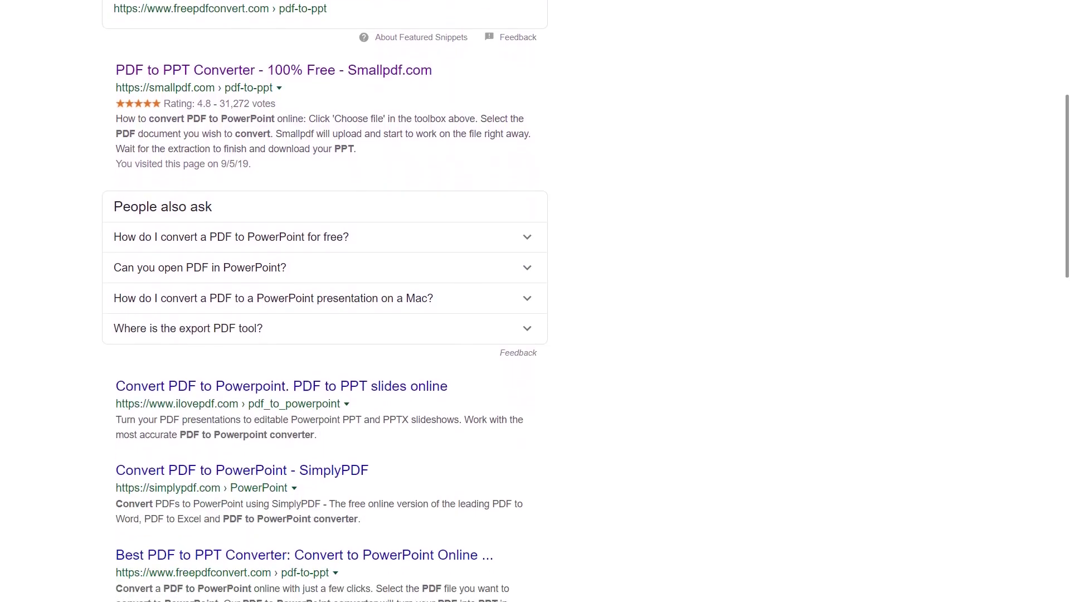
scroll(535, 301, down, 6)
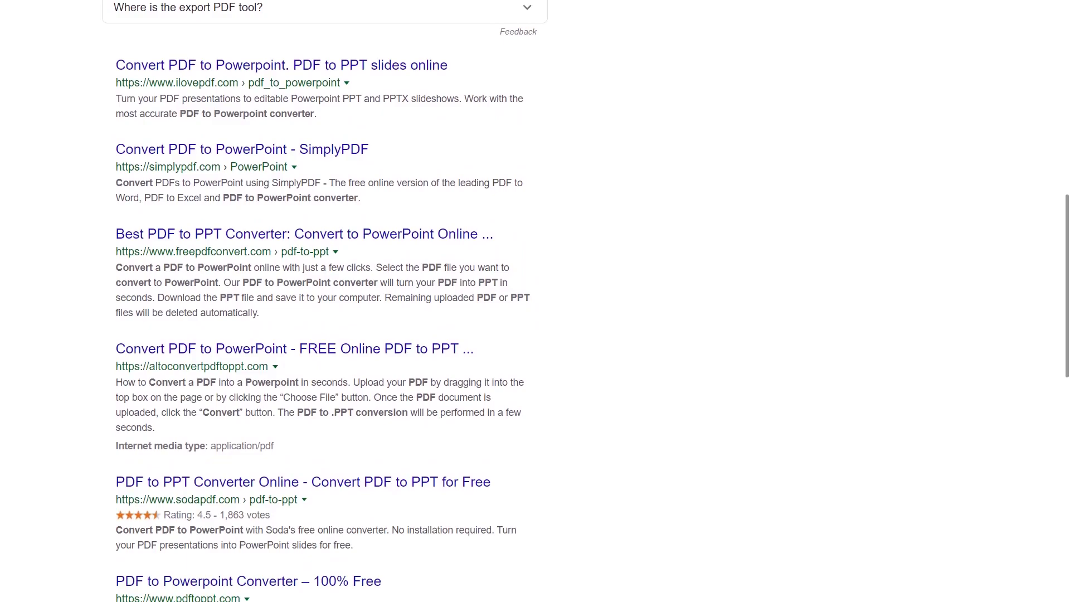
scroll(535, 301, down, 2)
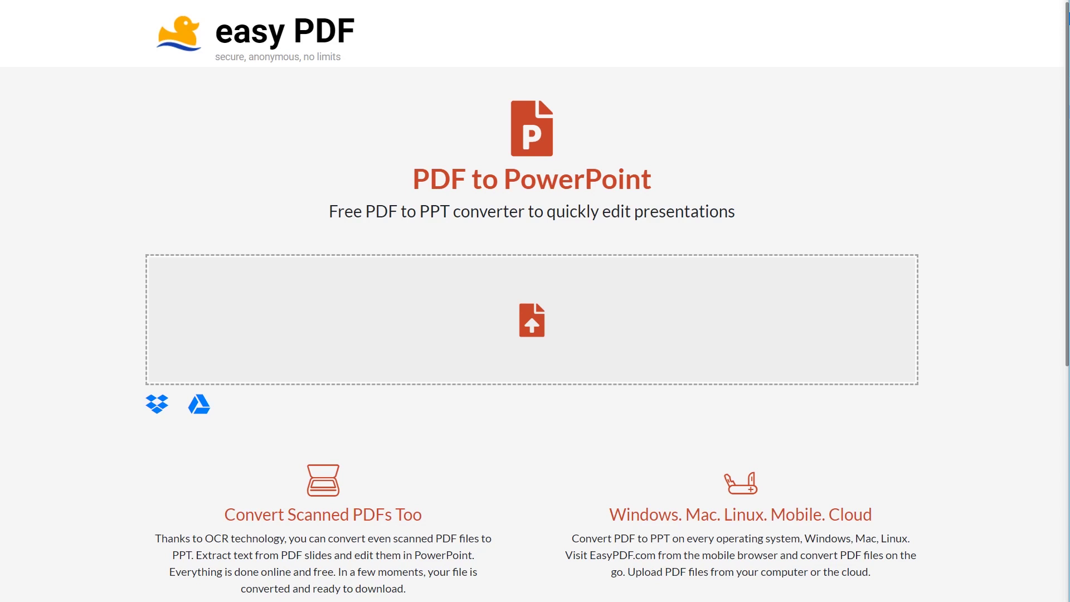
Step: Drop the Ultimate Social Media Branding Guide PDF onto Smallpdf's PDF to PPT upload area
drag(1067, 312, 640, 367)
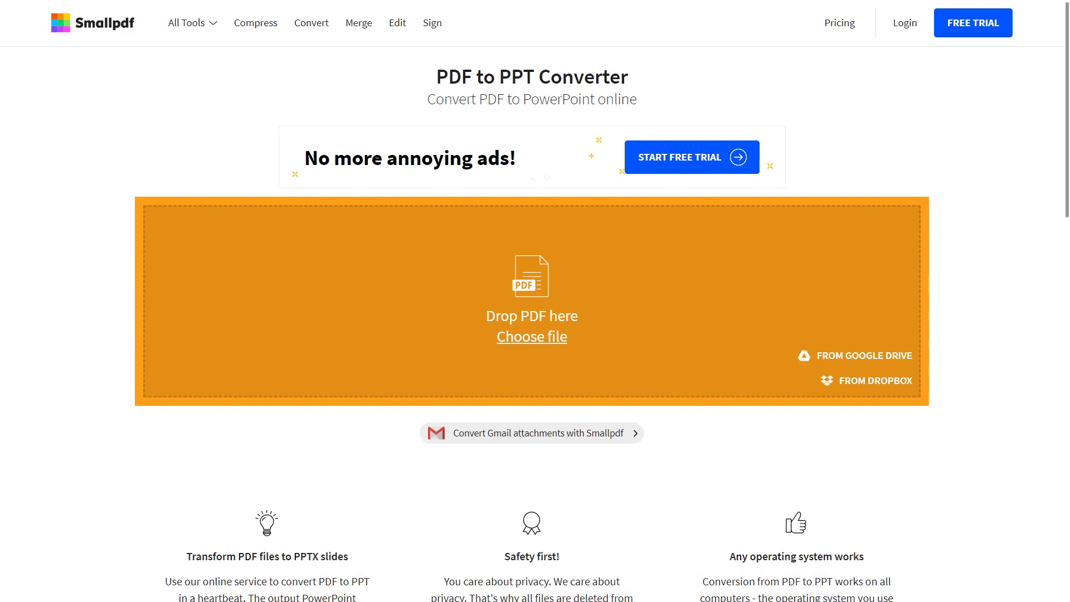
drag(1069, 312, 608, 304)
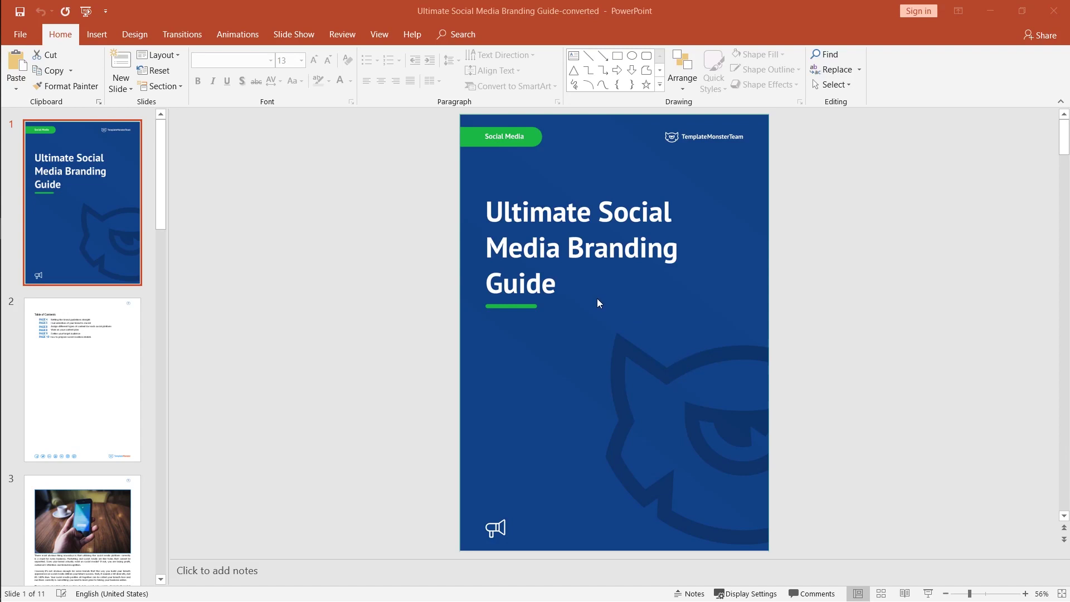
click(113, 304)
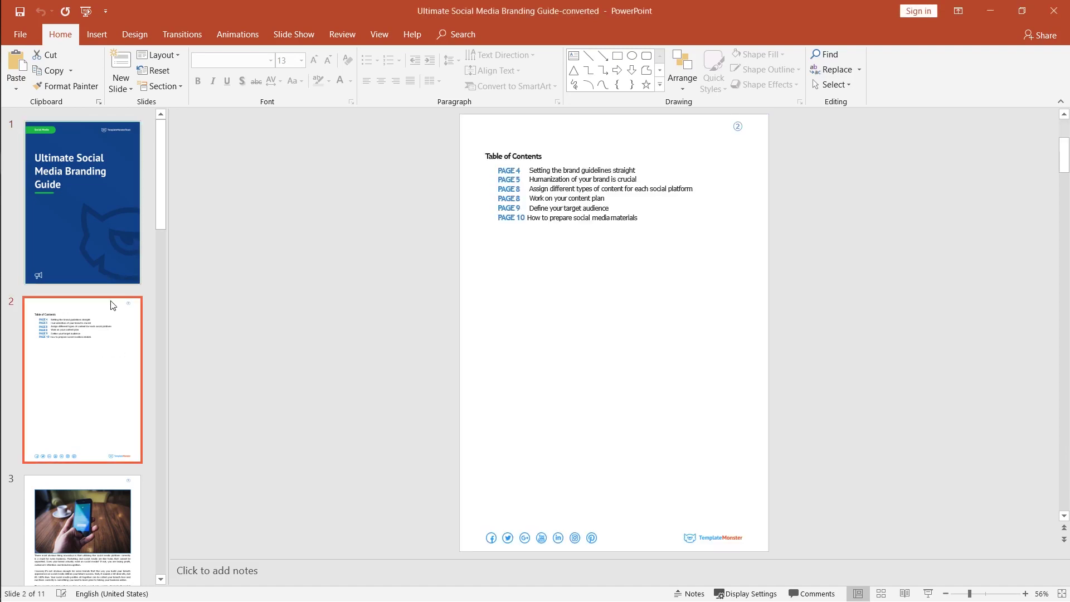
drag(161, 201, 163, 269)
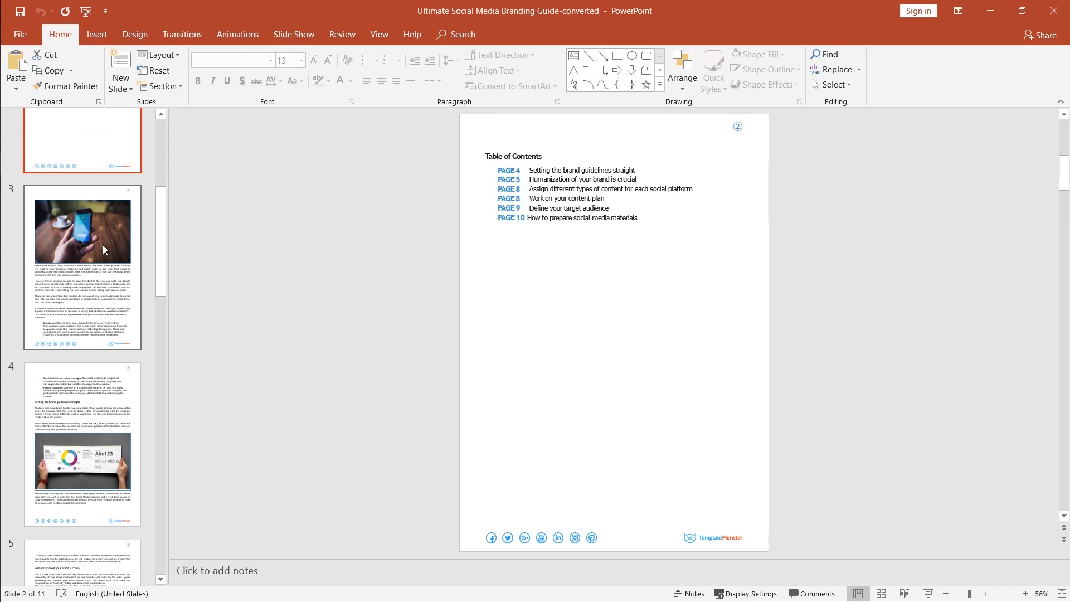
click(91, 244)
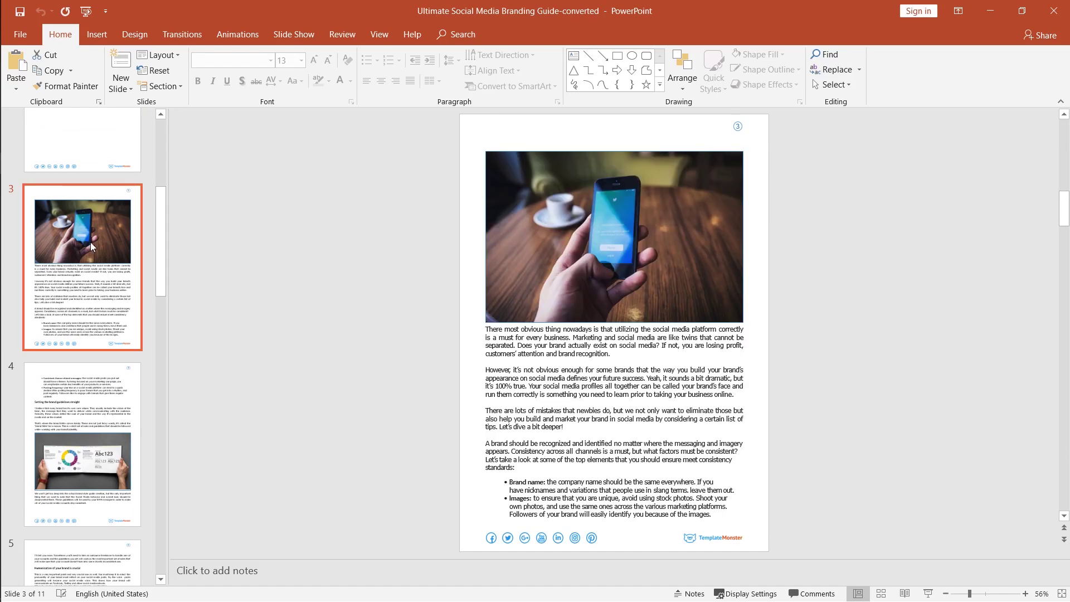
click(509, 369)
drag(510, 370, 543, 389)
click(511, 369)
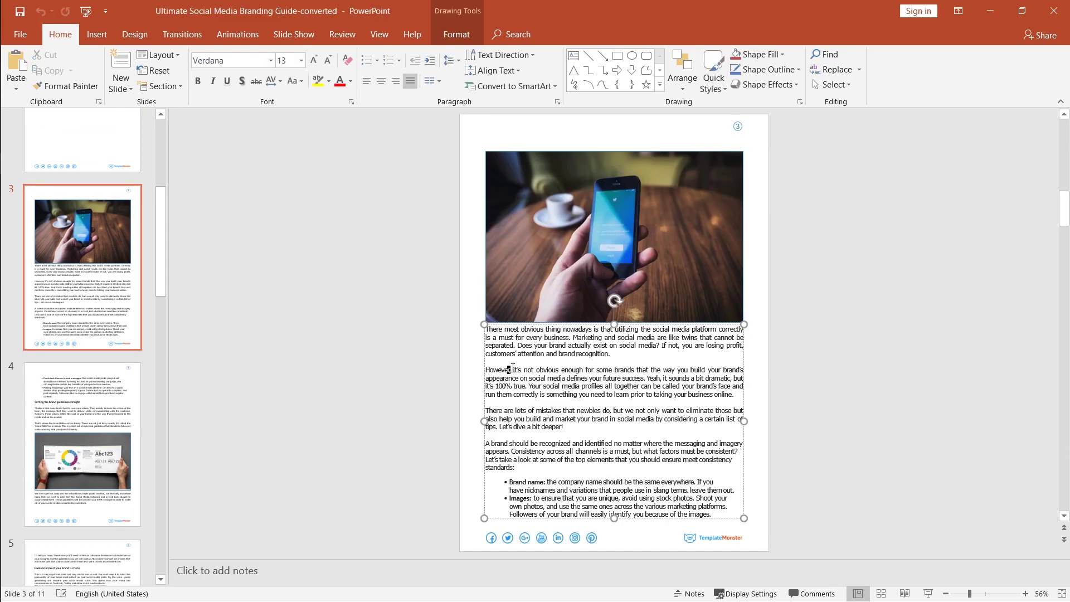
text(aaaaaaaaaaaaaaaaaaaaaaaaaaaaaaaaaaaaaaaaa it’s not obvious enough for)
key(ctrl+z)
drag(165, 243, 179, 319)
click(88, 163)
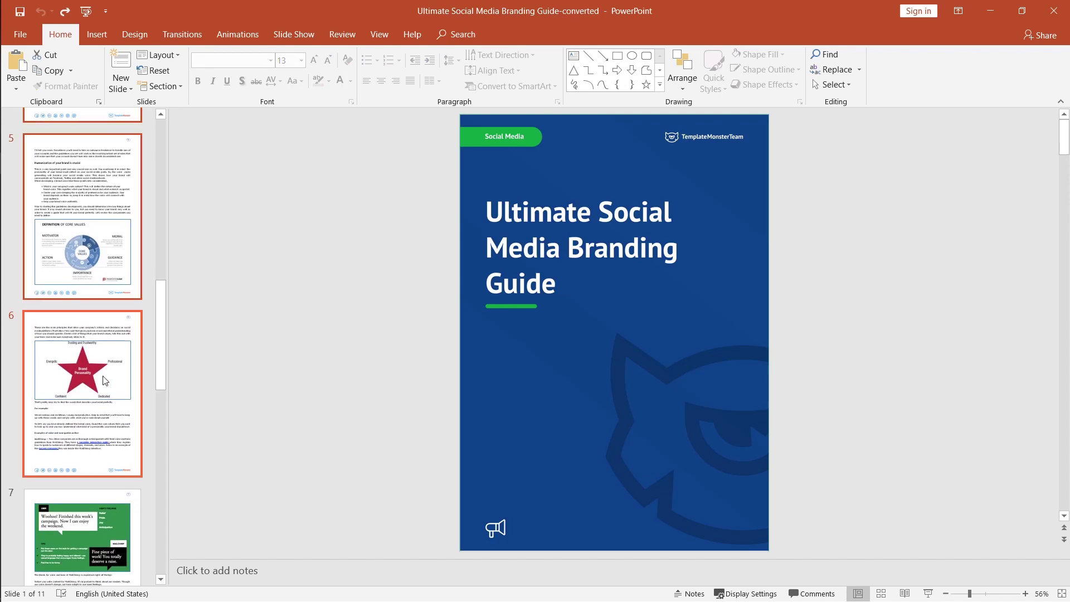
right_click(104, 332)
click(125, 354)
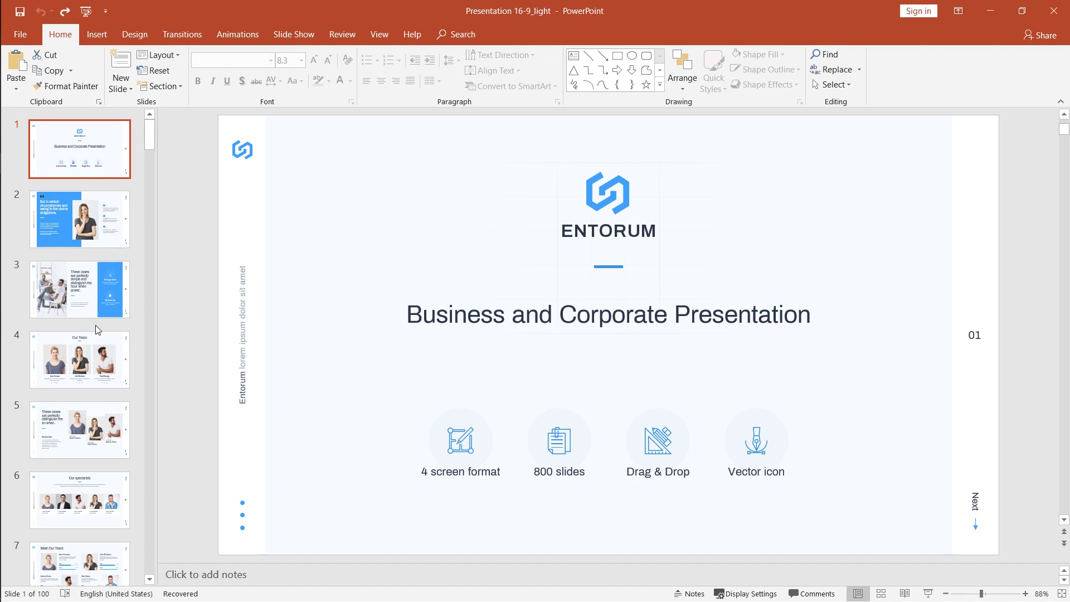
Step: Paste the copied guide pages as slides between slides 4 and 5 with the first Paste Option
right_click(88, 394)
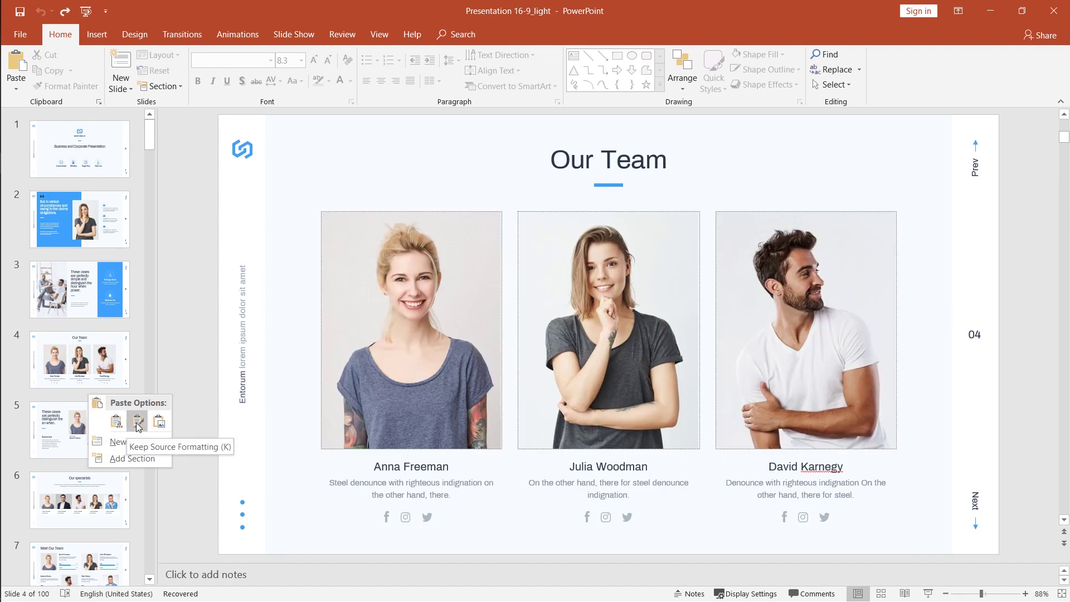
click(116, 423)
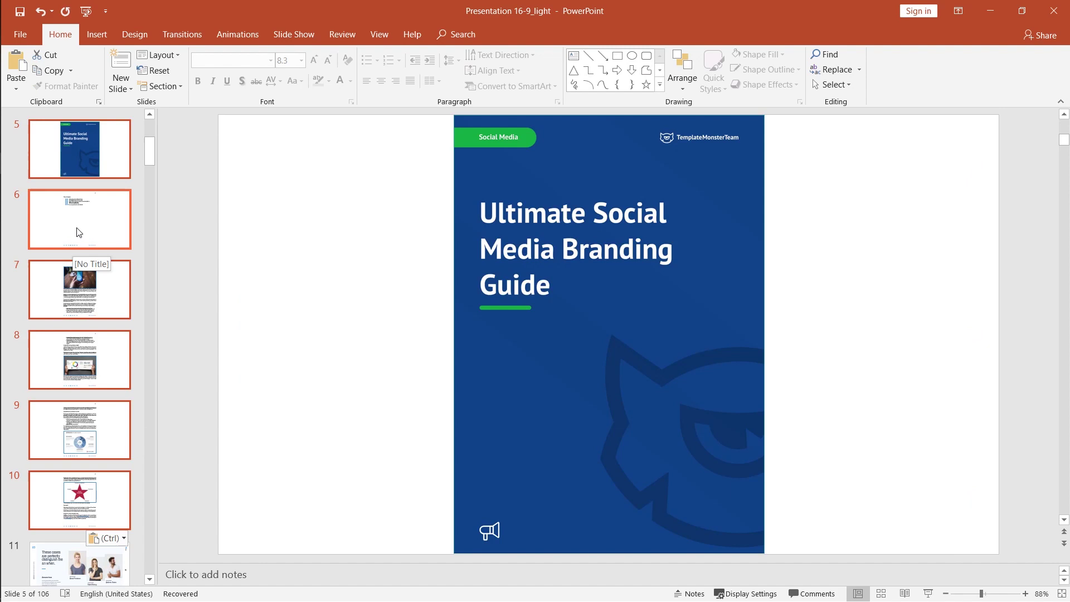
Step: Look through the pasted slides 6, 7 and 8 of the branding guide
click(114, 231)
click(91, 286)
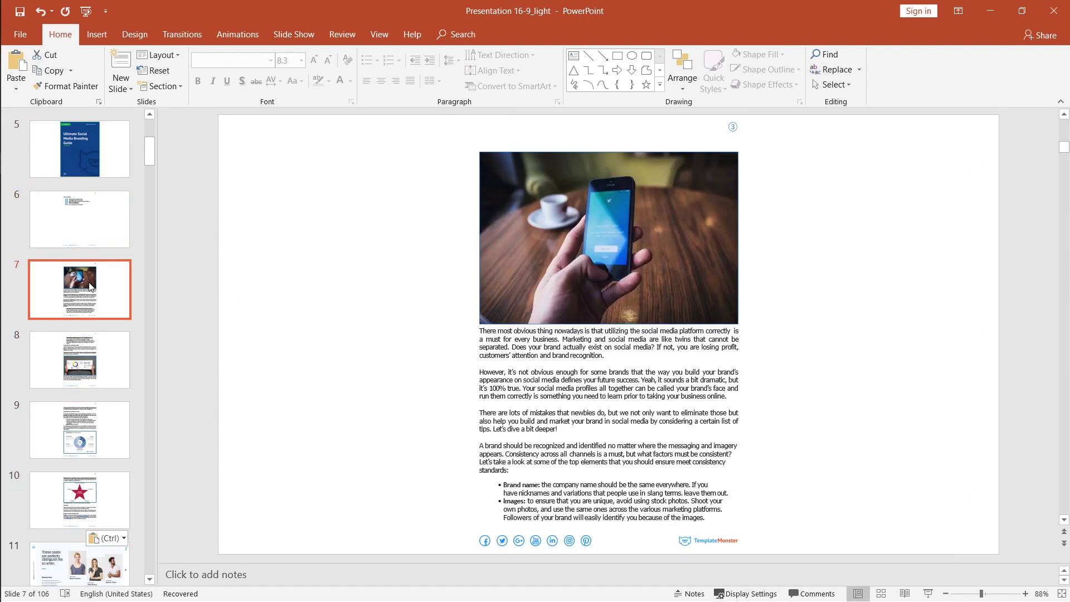
click(90, 357)
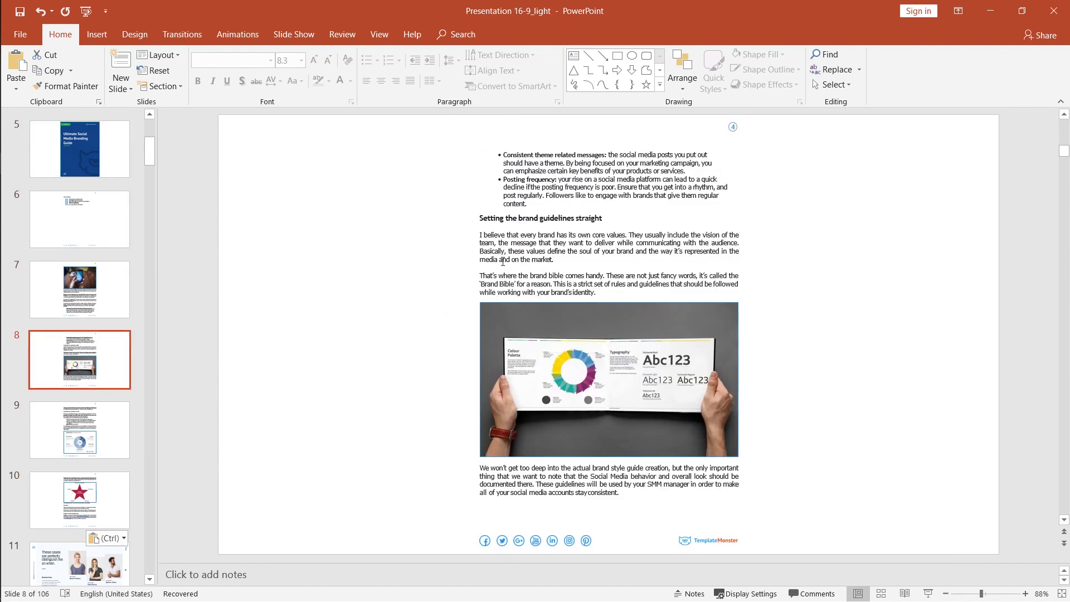
Step: Type, delete and replace text in slide 8's upper text box, then undo the edits
click(574, 258)
text(d)
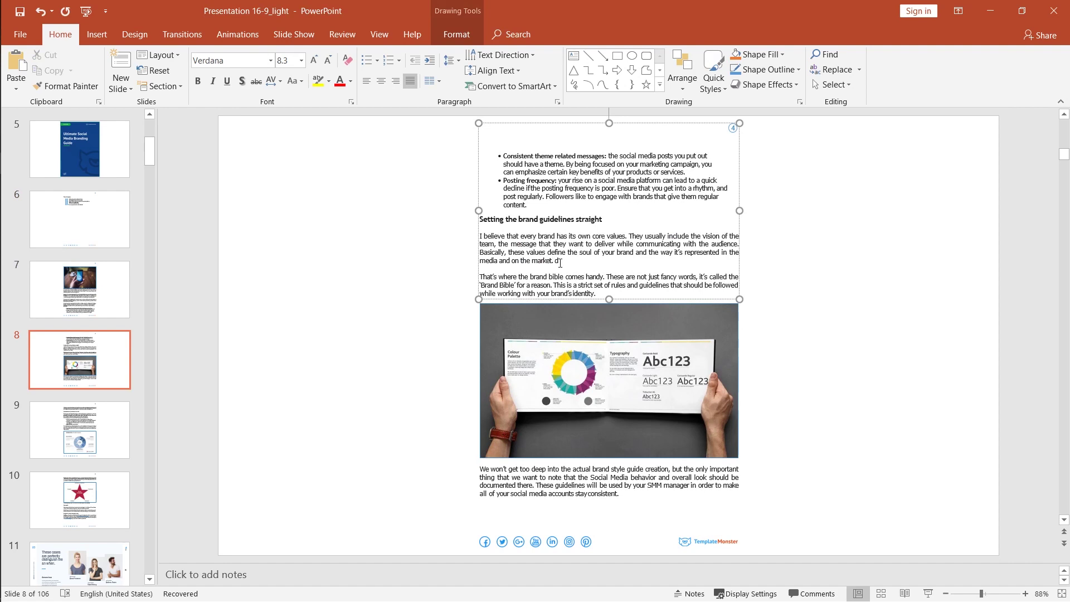
text(dddddddddddd)
drag(580, 252, 538, 252)
key(BackSpace)
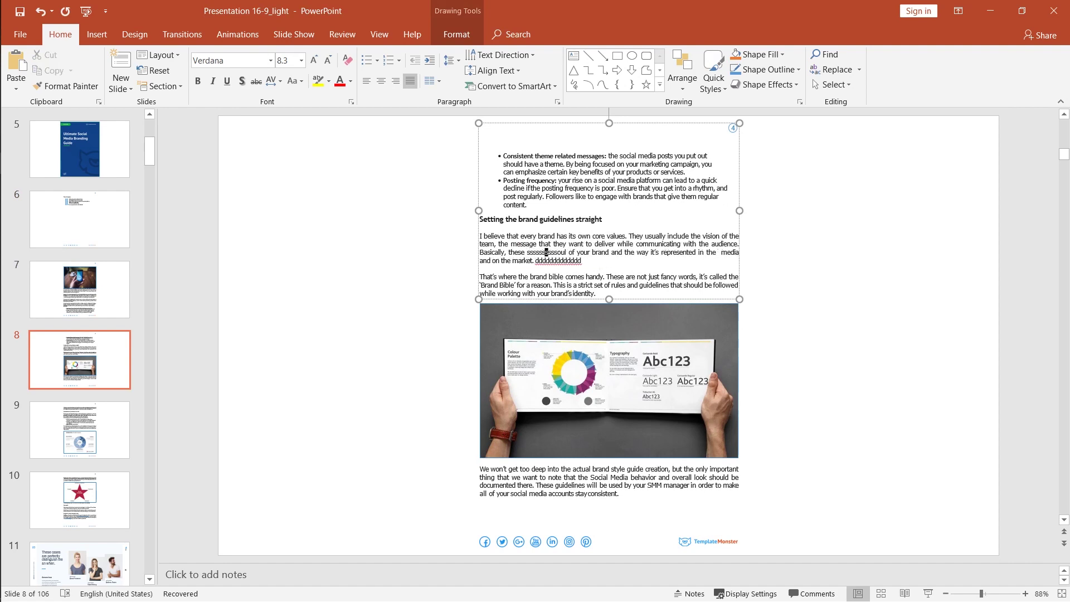
triple_click(547, 252)
text(aaaaaaaaaaaaaaaaaaaaaaaaaaaaaa)
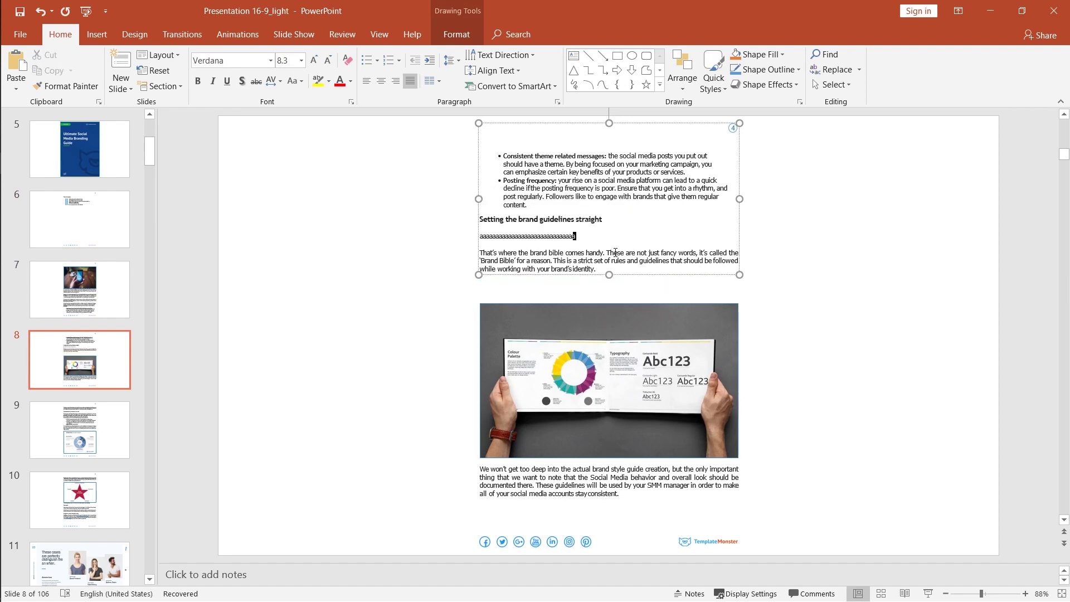
key(ctrl+z)
key(Right)
click(812, 376)
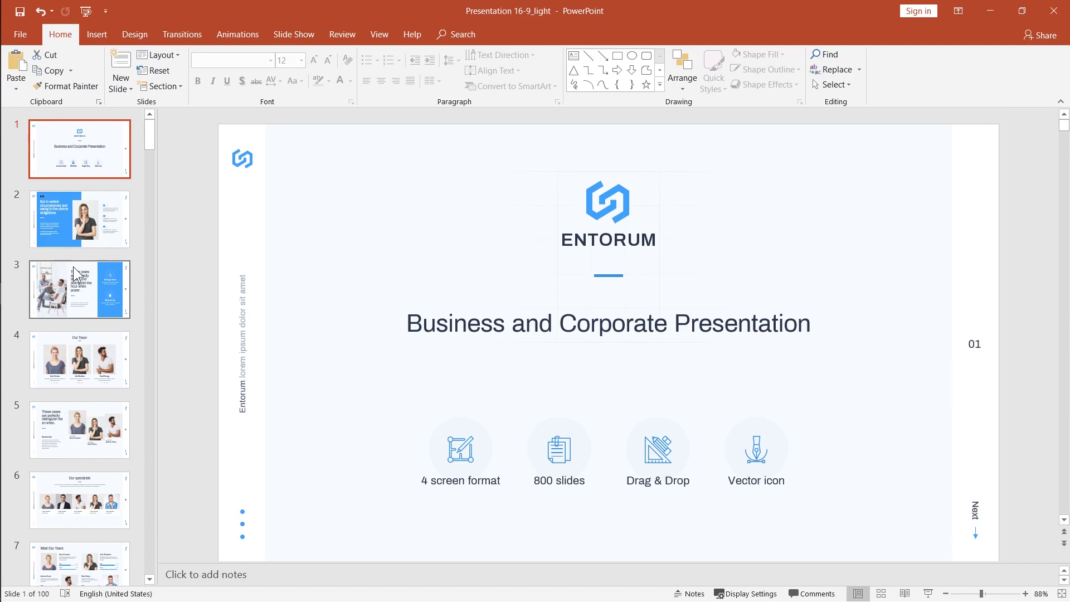
Step: Select slide 18, the Our Vision slide with the team photo, from the thumbnail pane
scroll(73, 266, down, 10)
click(80, 470)
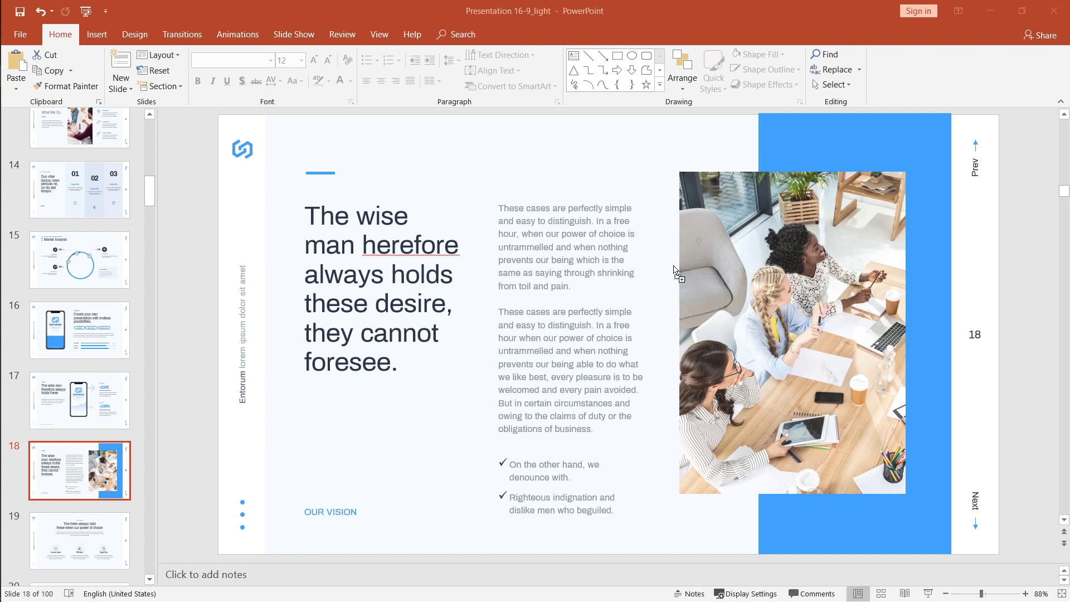
drag(673, 266, 671, 262)
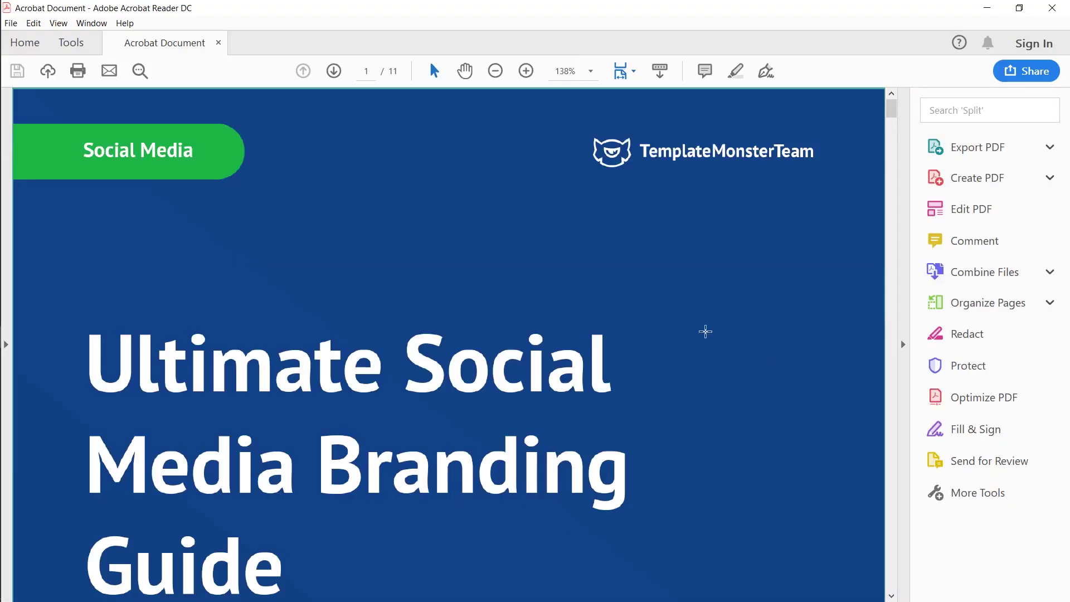
scroll(608, 267, down, 6)
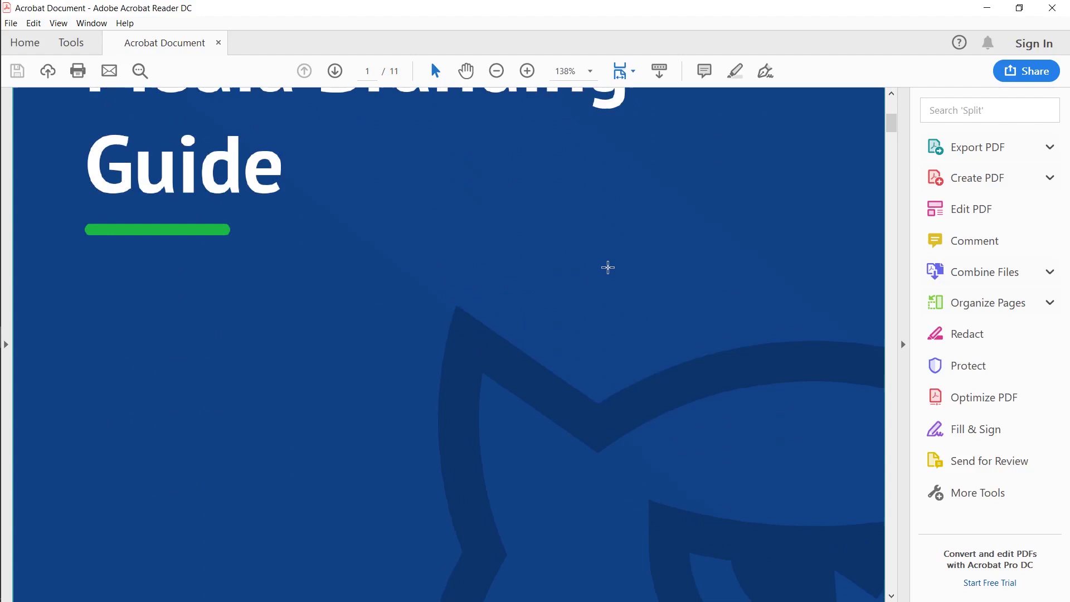
scroll(608, 268, down, 9)
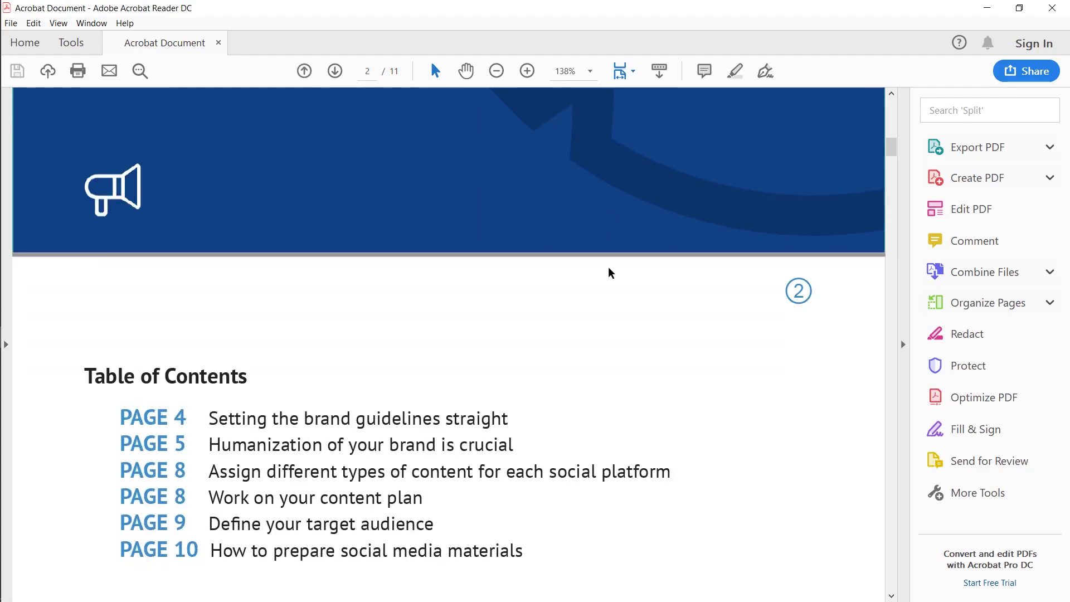
scroll(608, 268, down, 2)
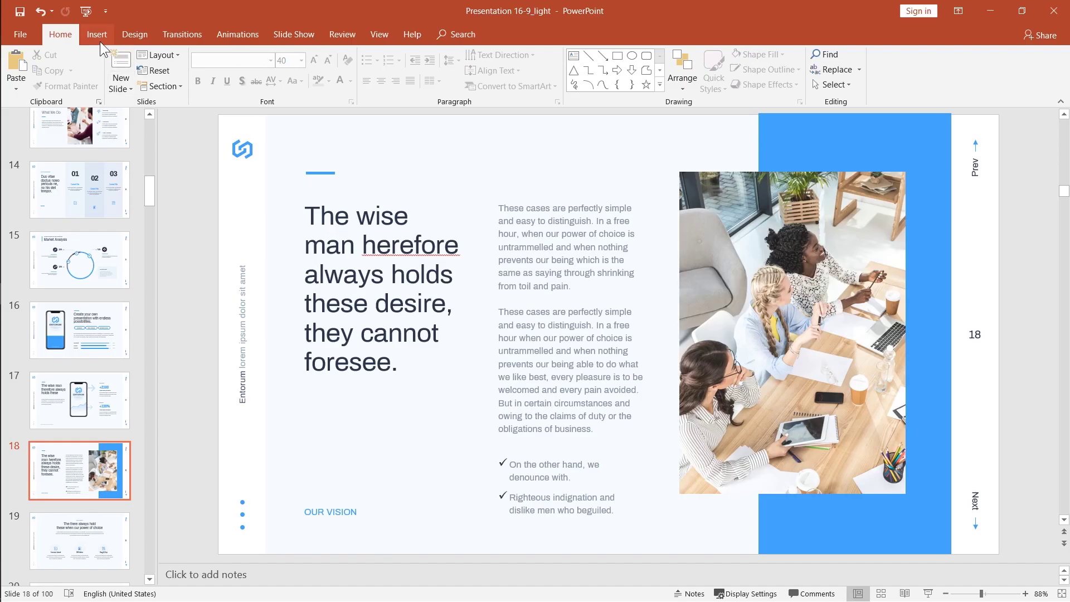
Step: Insert the branding guide PDF from file as an unlinked object displayed as an icon
click(97, 35)
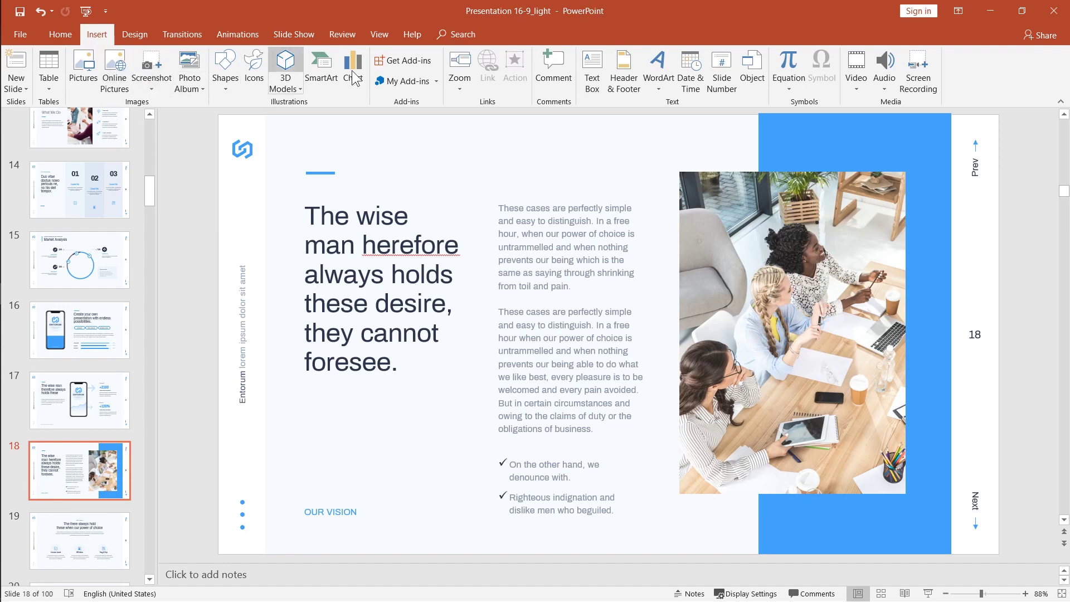
click(754, 80)
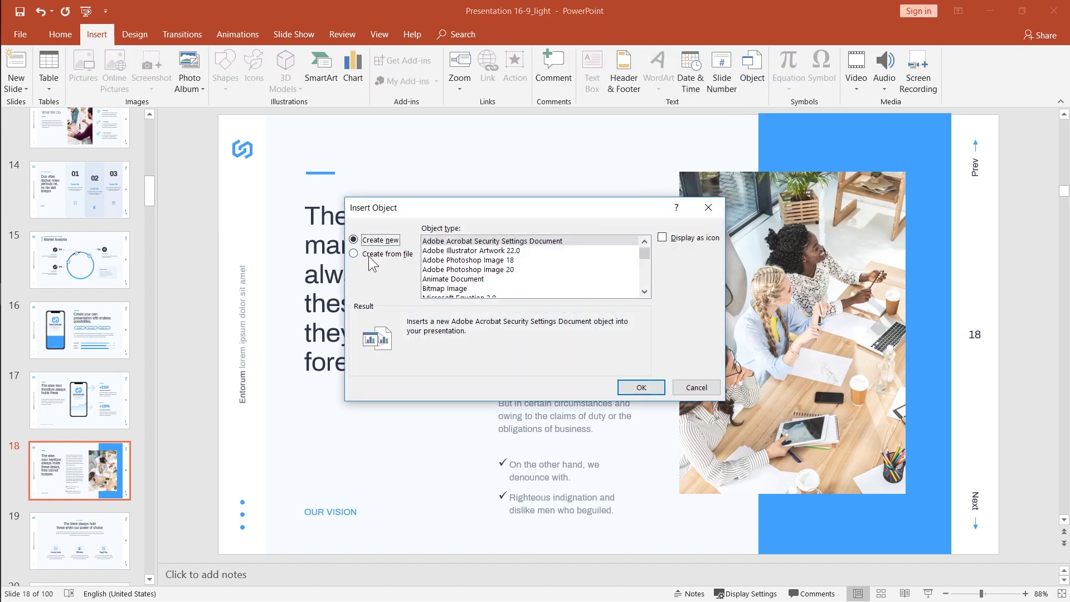
click(370, 257)
click(460, 268)
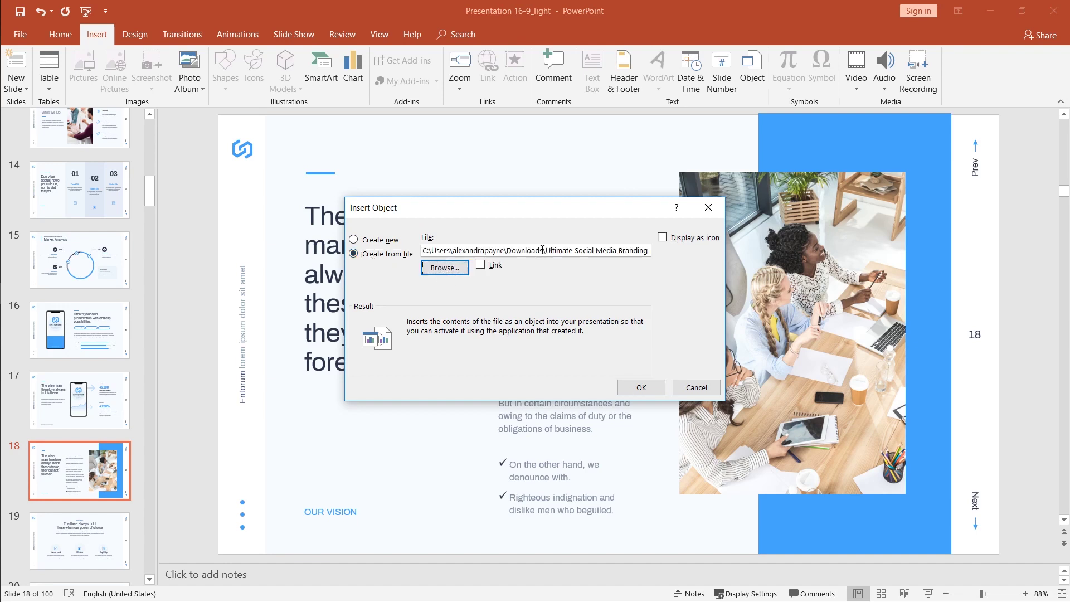
click(481, 266)
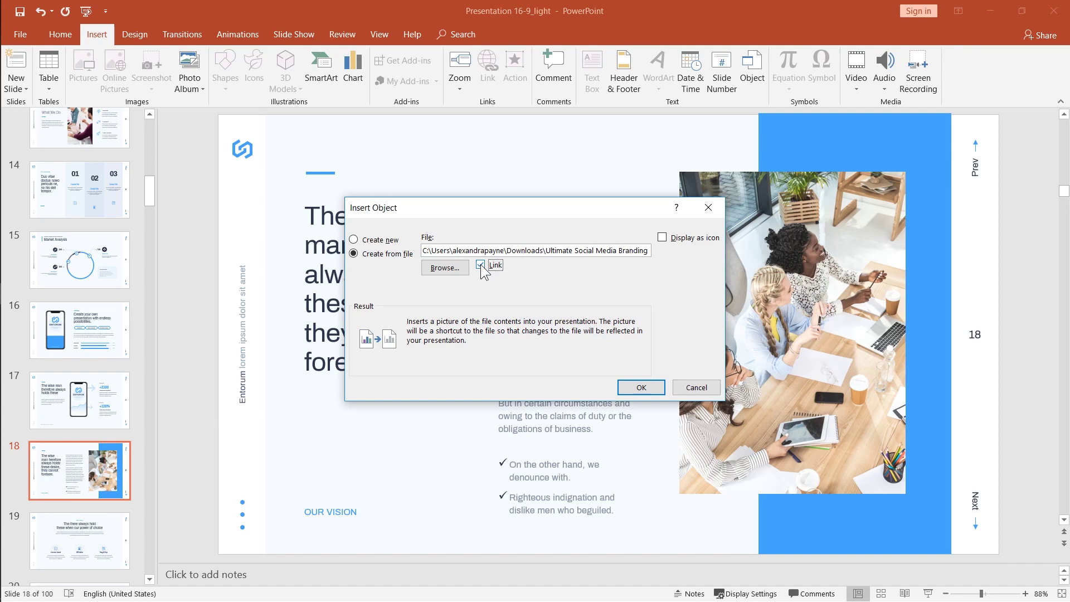
click(481, 266)
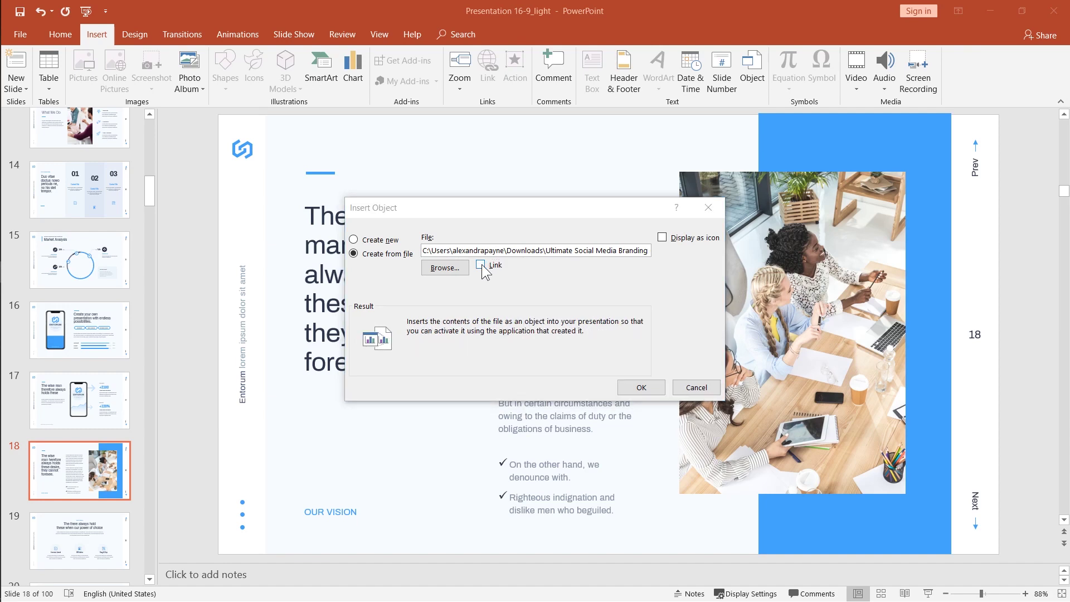
click(481, 266)
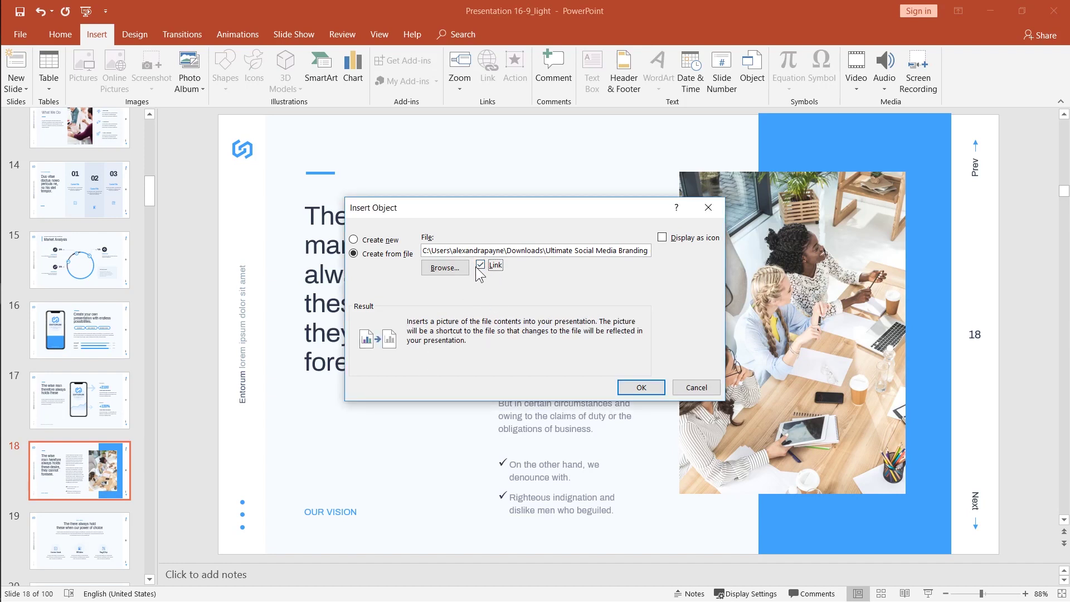
click(481, 265)
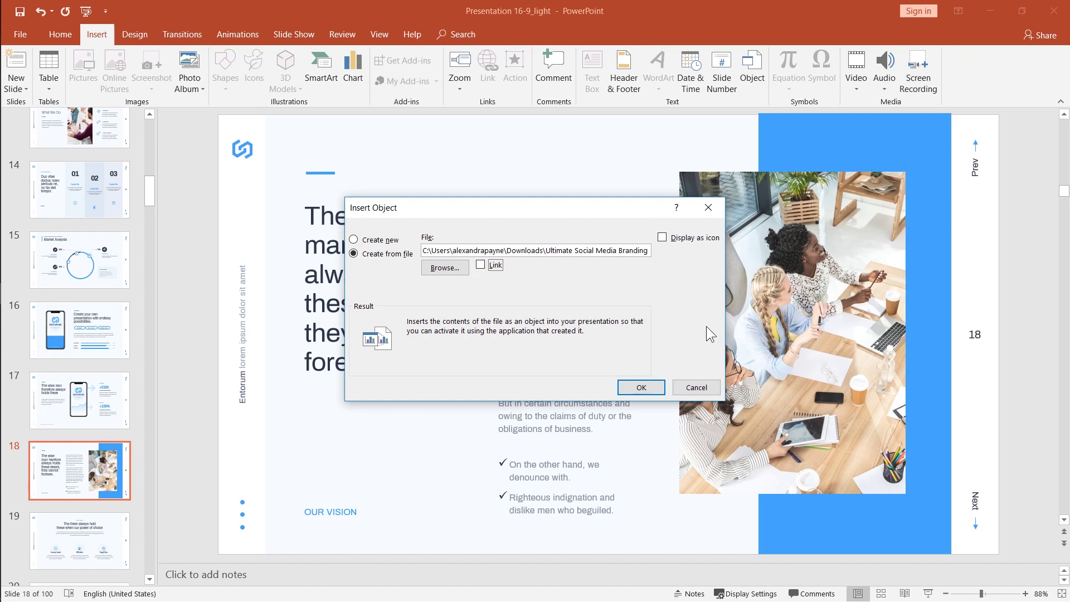
click(665, 246)
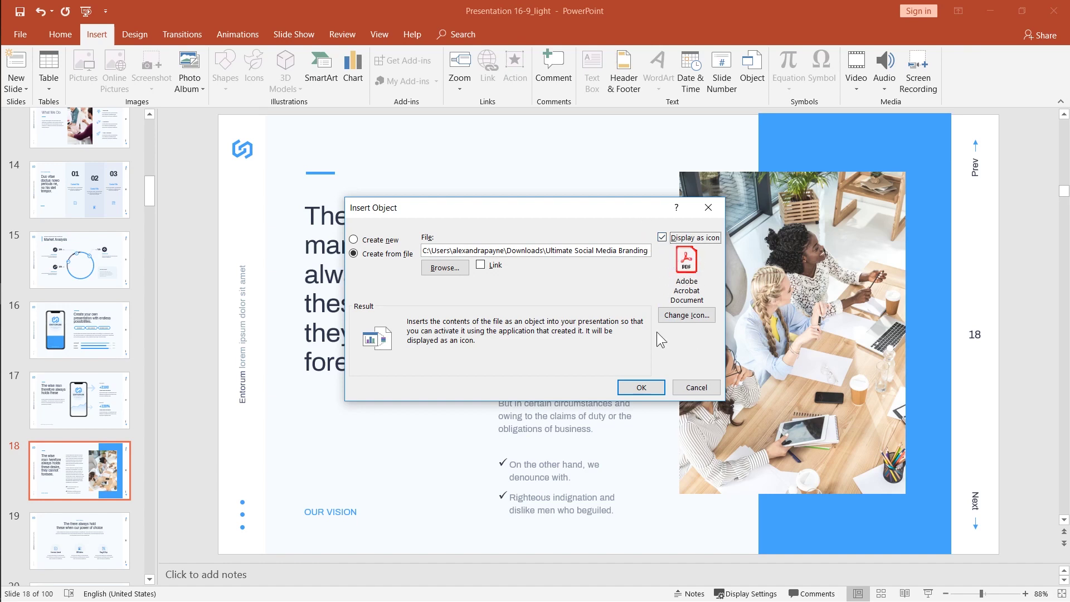
click(641, 387)
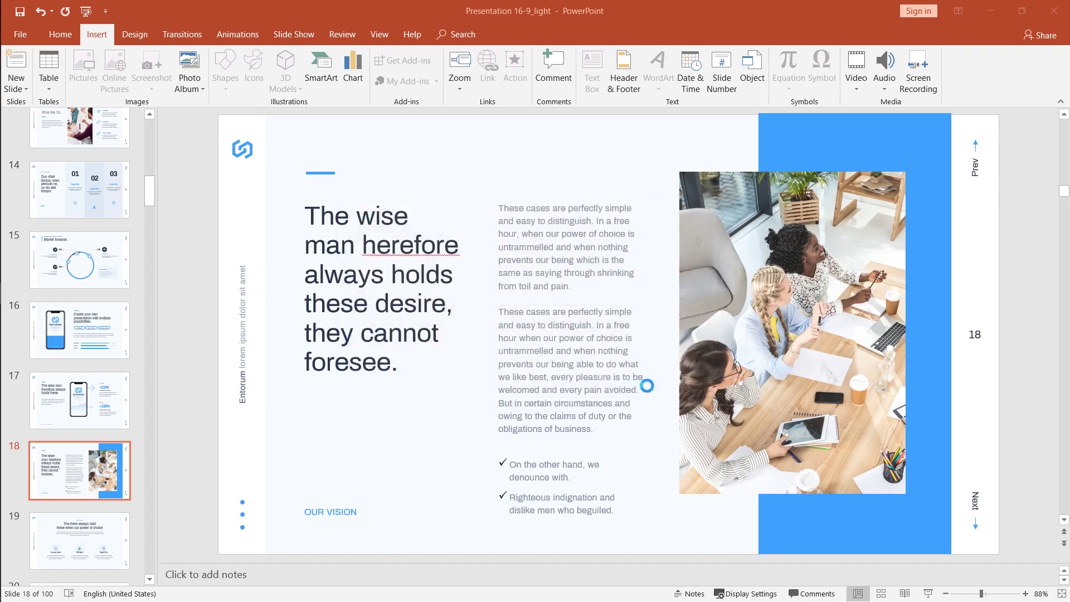
Step: Move the PDF icon under the headline, then delete it from slide 18
drag(615, 341, 331, 485)
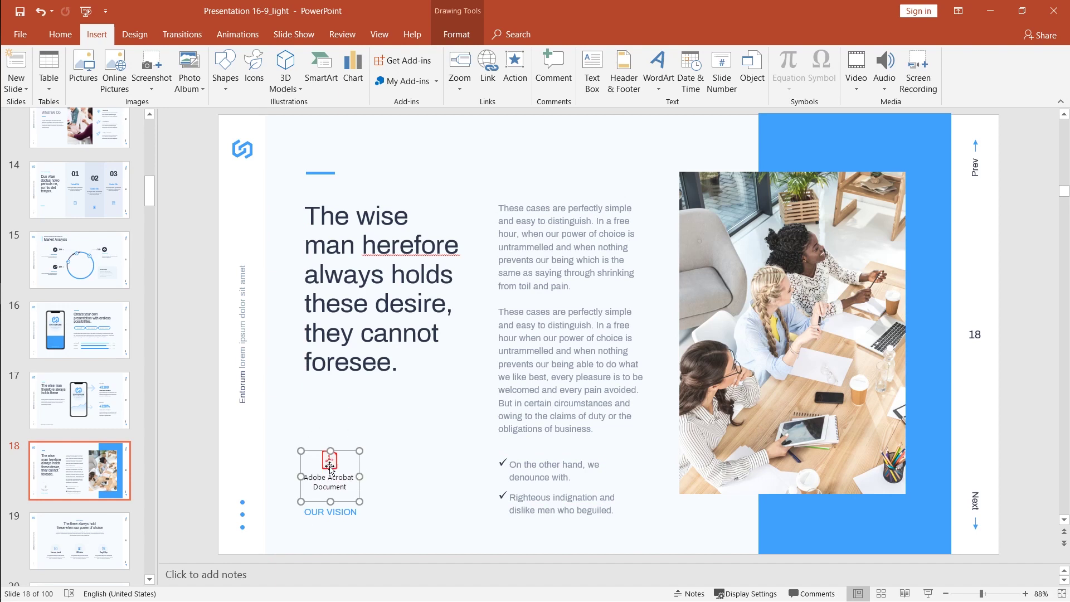
drag(330, 466, 334, 422)
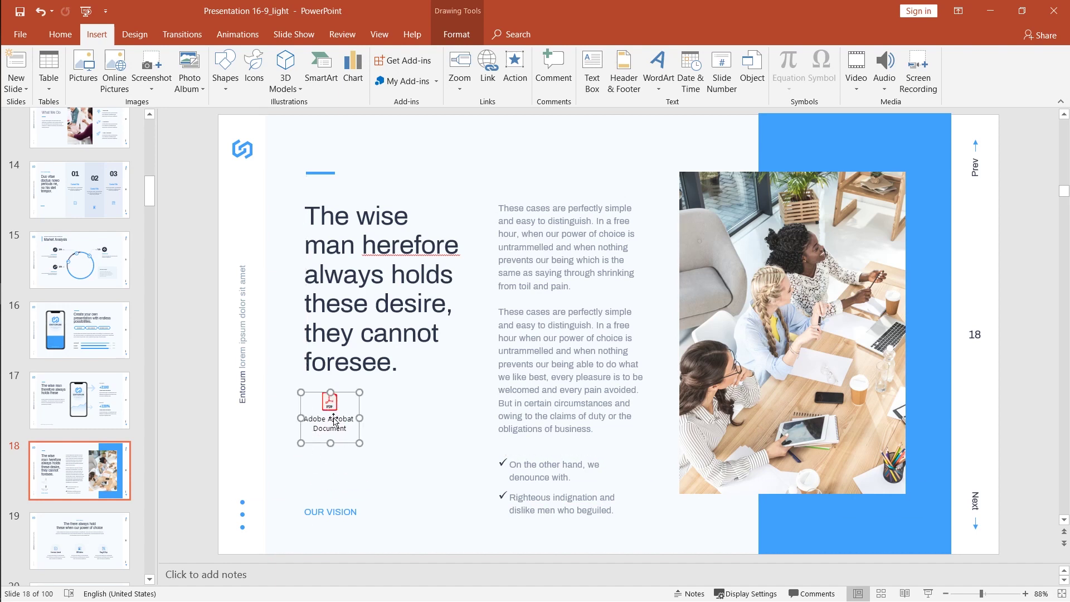
key(Delete)
Step: Reinsert the guide PDF from file as an embedded object without Display as icon
click(757, 81)
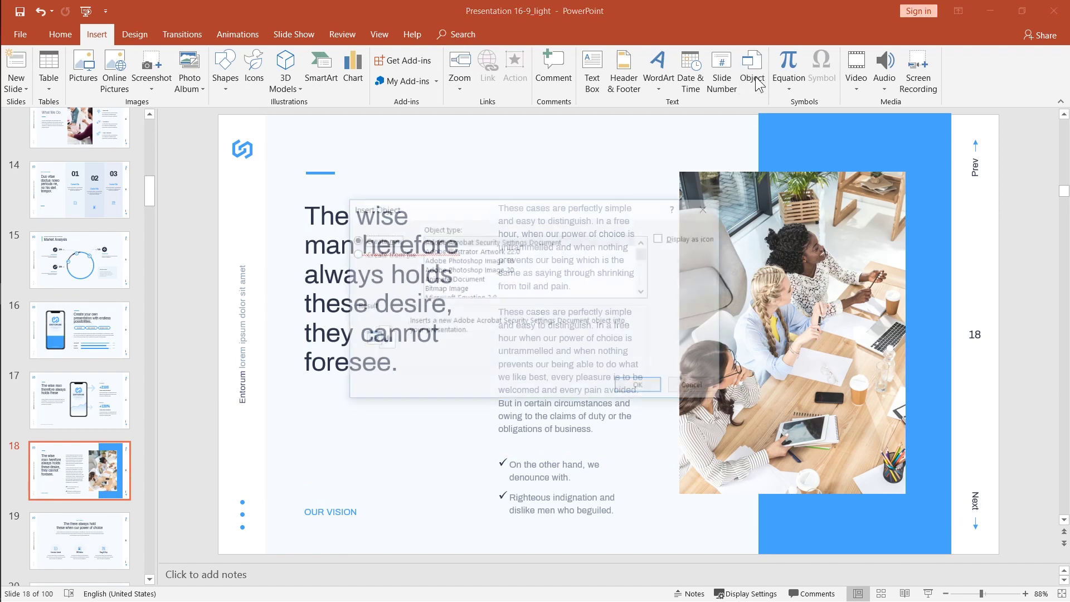
click(386, 255)
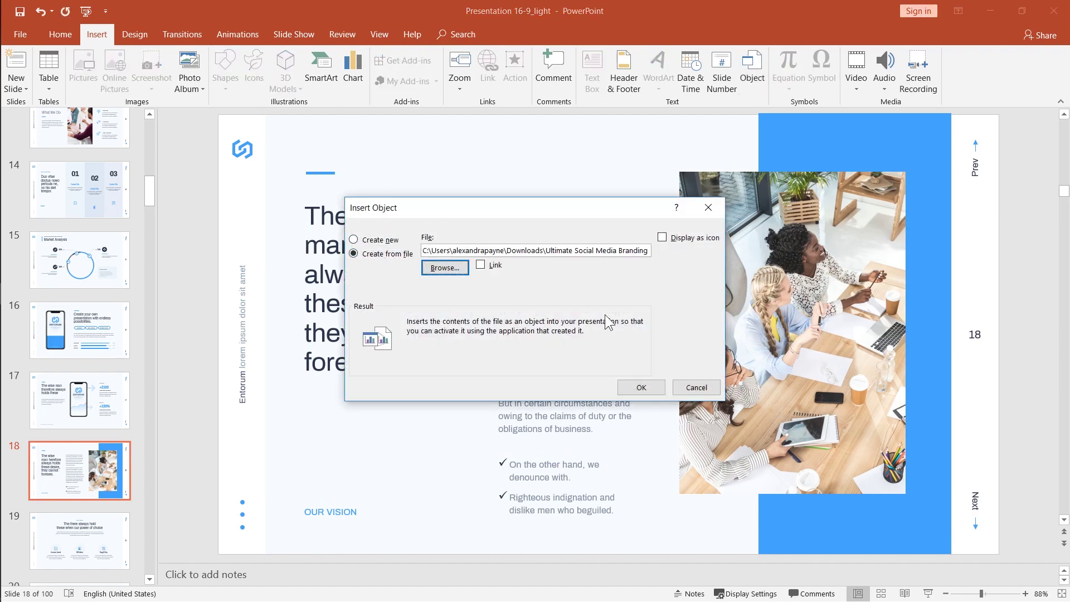
click(639, 387)
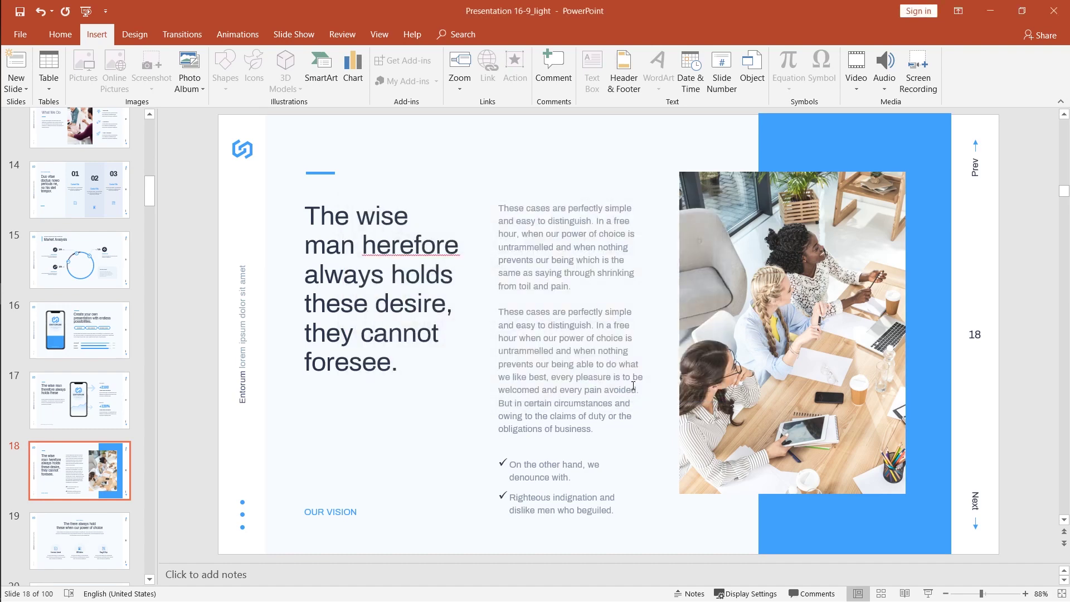
Step: Shrink the inserted guide cover and position it over slide 18's blue band
drag(592, 375, 814, 372)
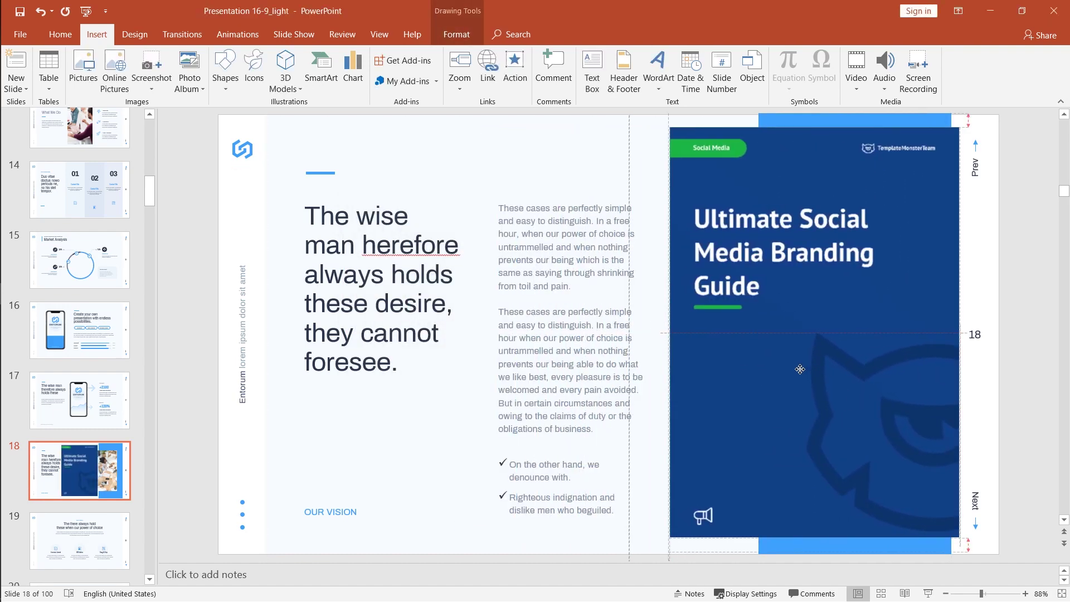
drag(959, 538, 892, 451)
drag(850, 399, 860, 440)
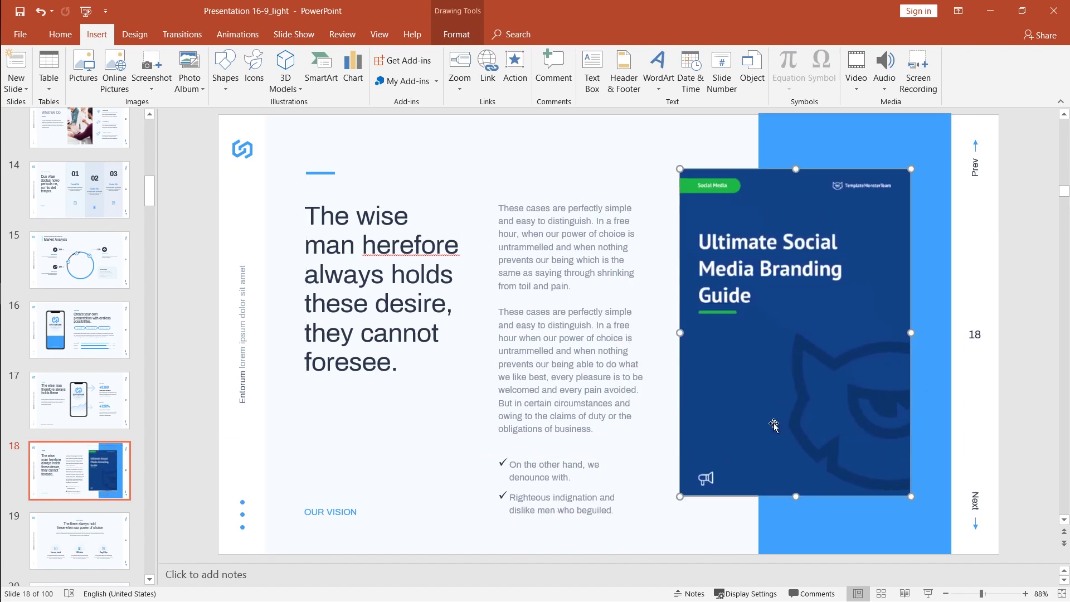
Step: Preview slides 18 to 20 in Slide Show, then exit with Esc
click(928, 593)
click(761, 339)
click(761, 339)
scroll(732, 331, up, 2)
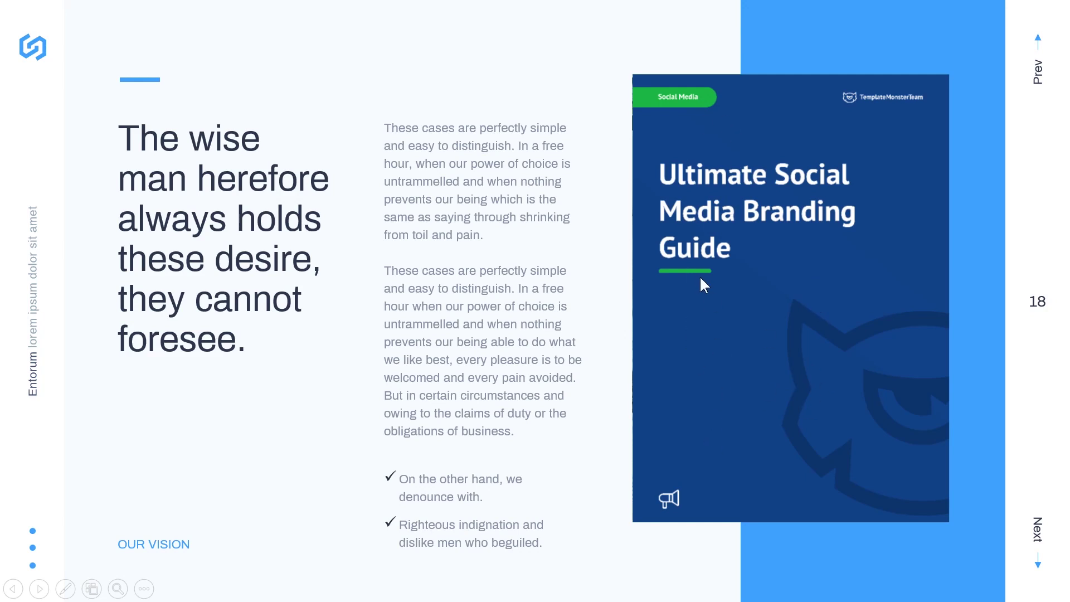
key(Escape)
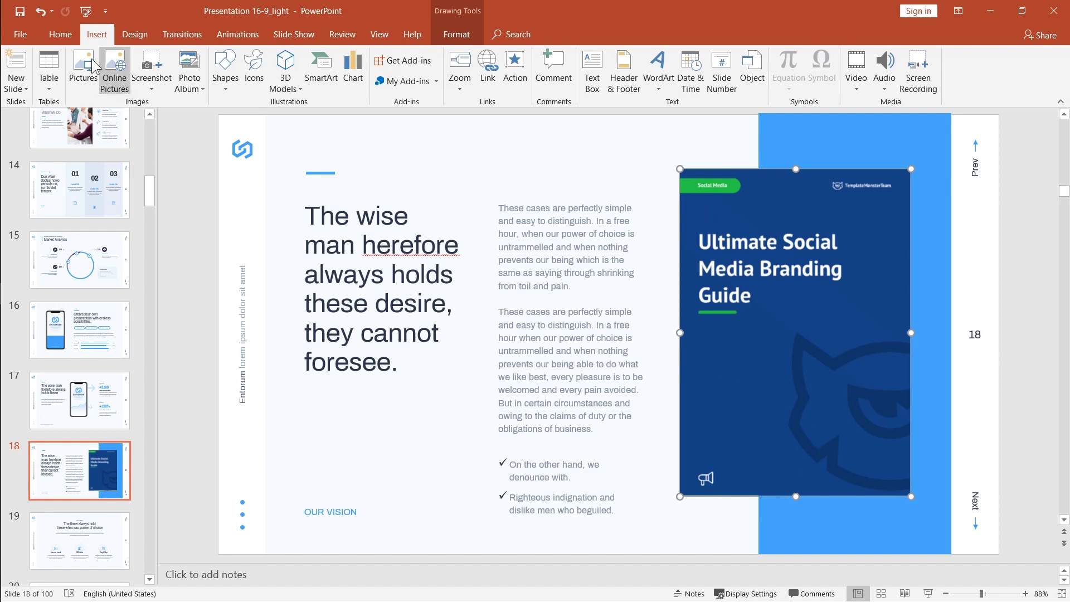
Step: Give the cover an Action Settings object action of Open on mouse click
click(516, 73)
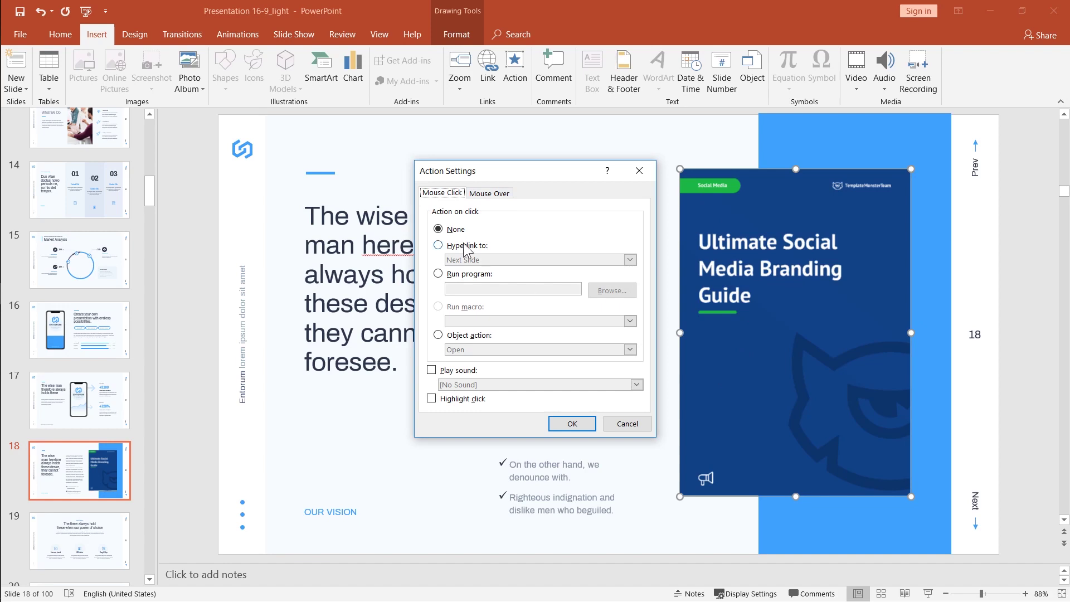
click(438, 336)
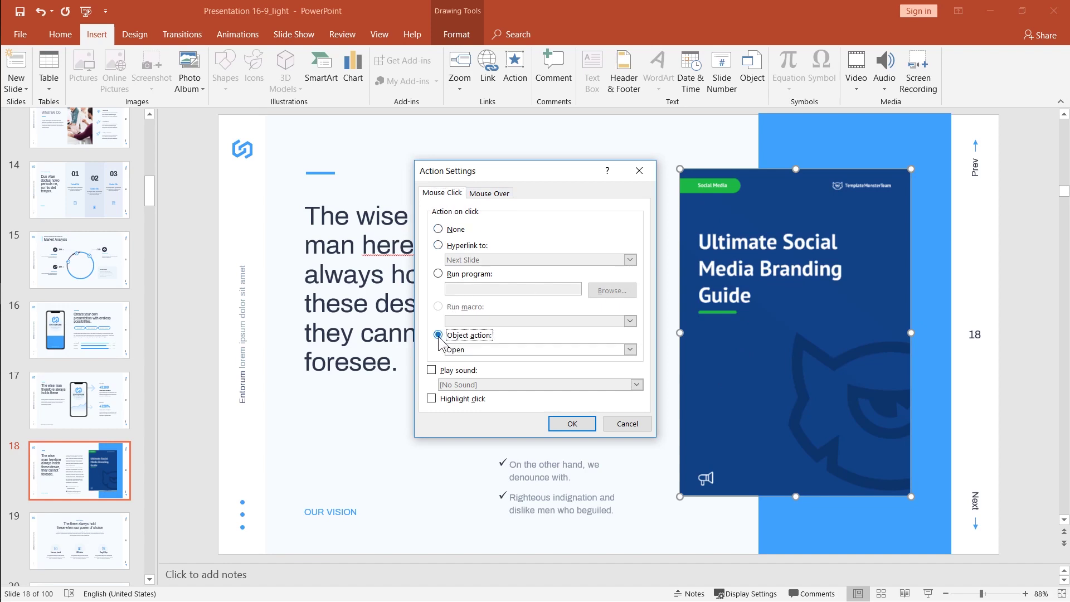
click(612, 351)
click(496, 363)
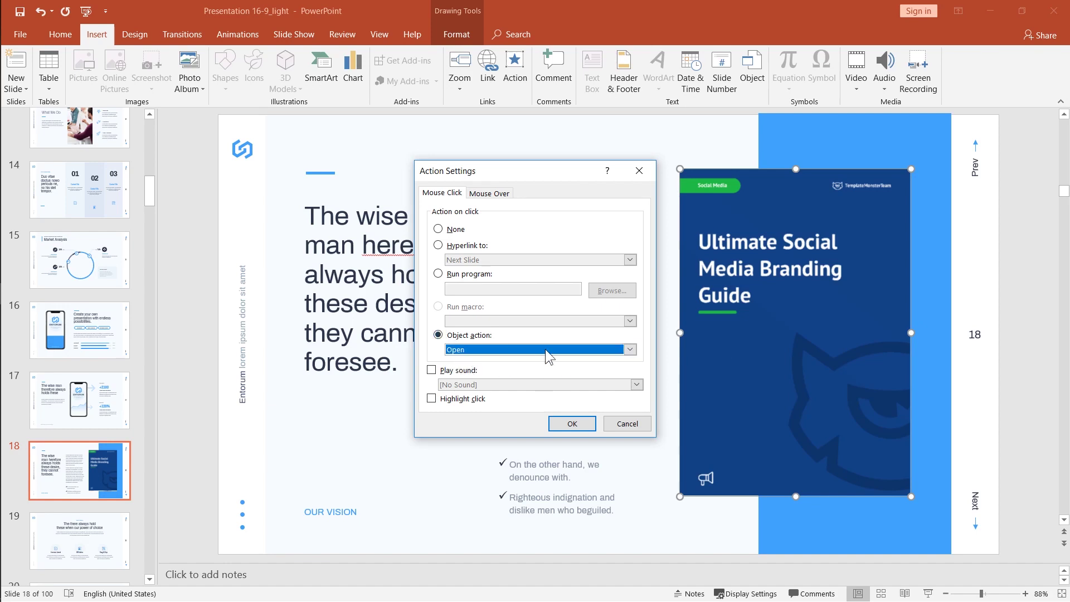
click(567, 426)
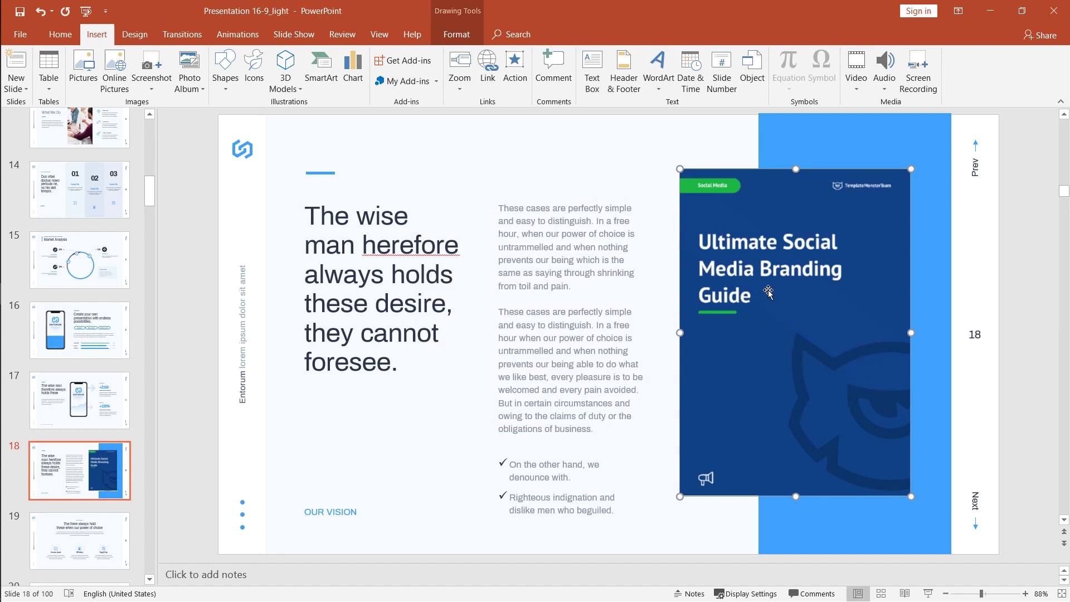
Step: Play the slide show from slide 18 and click the cover to test its action
click(928, 594)
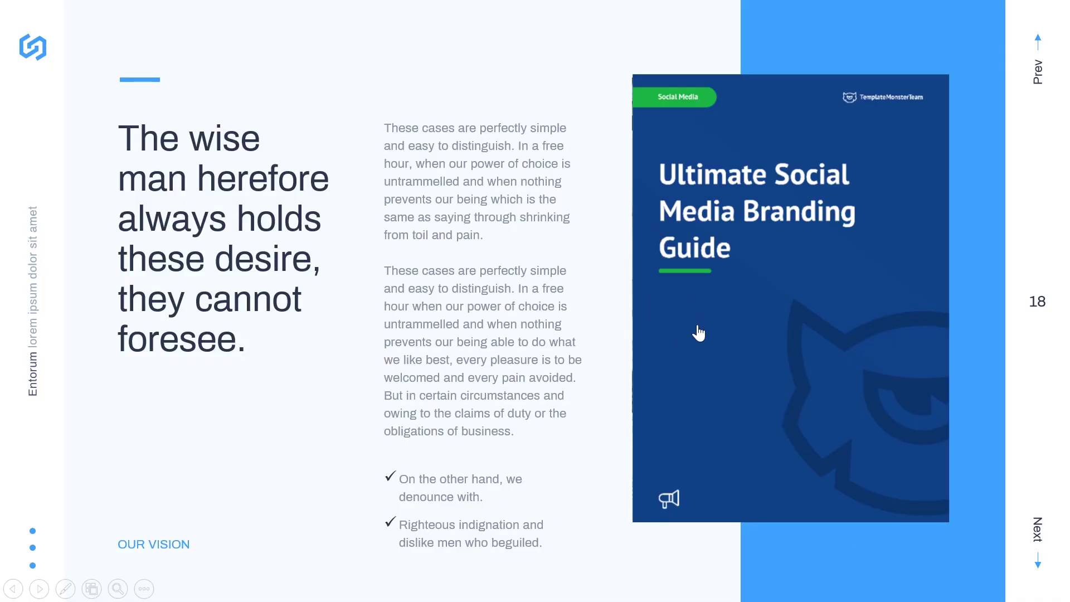
click(715, 358)
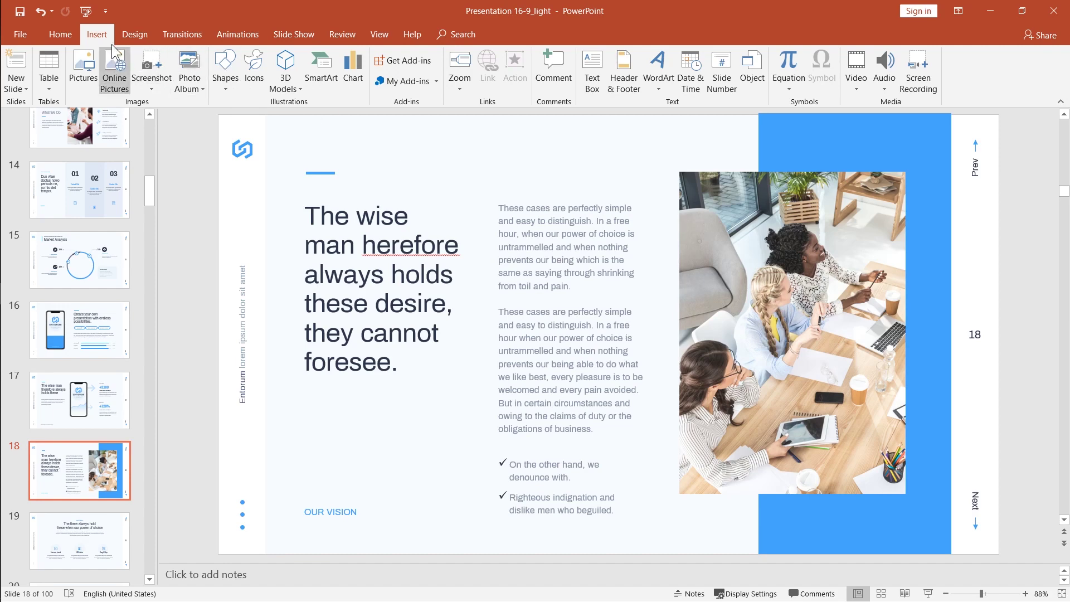
Step: Insert the e-book PDF on slide 18 as a linked object from file, showing its cover
click(752, 69)
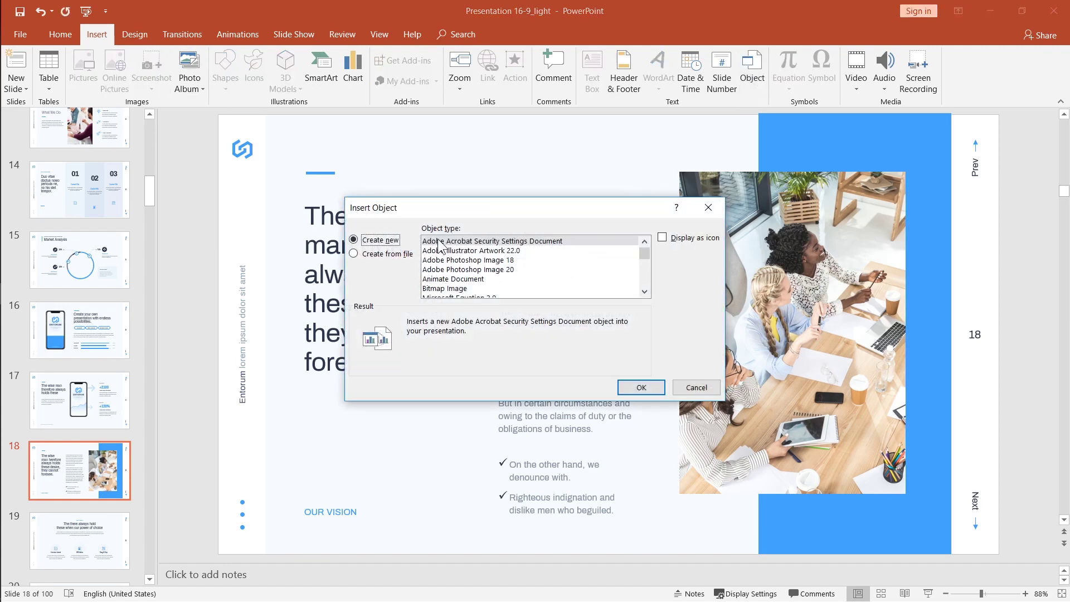
click(386, 253)
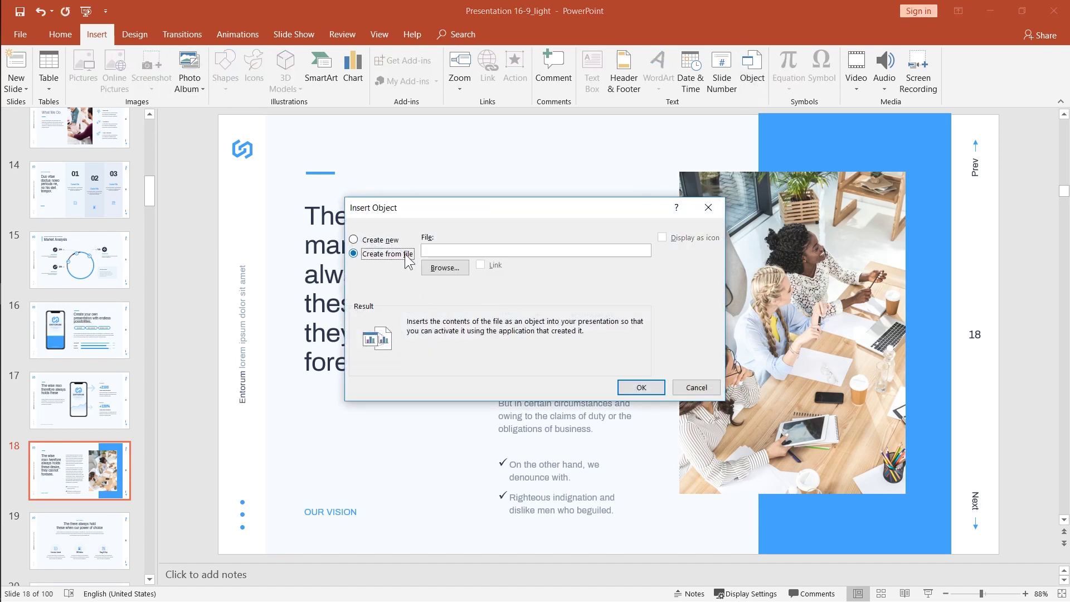
click(461, 268)
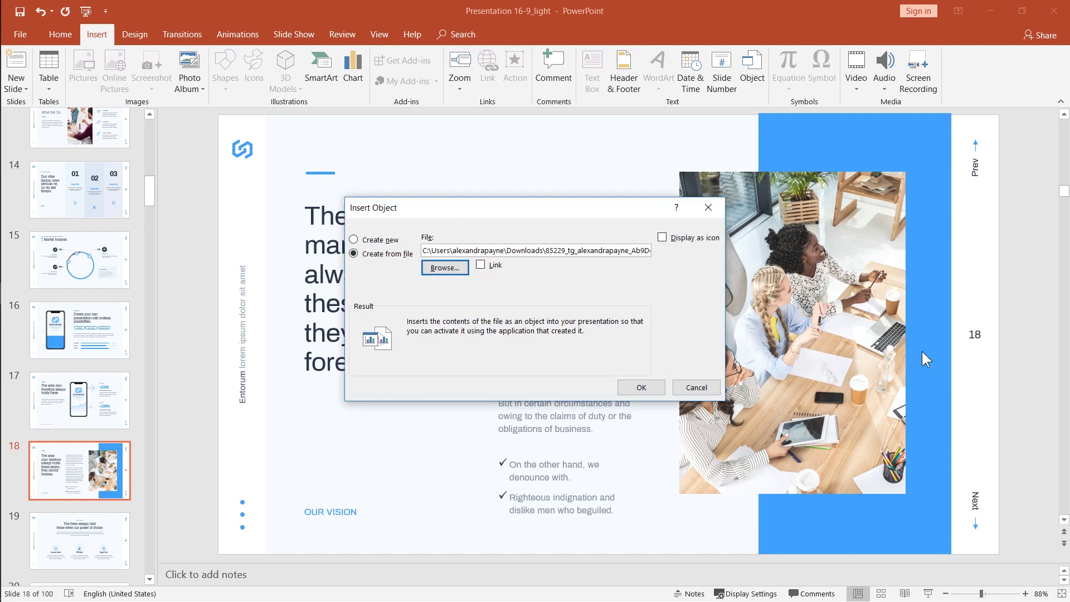
click(481, 267)
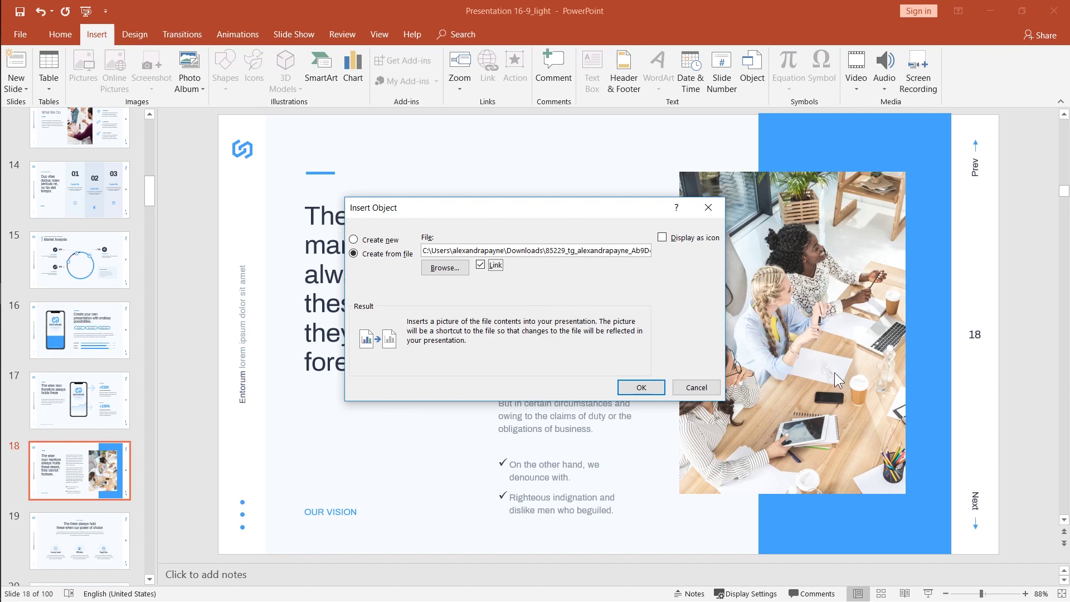
click(642, 388)
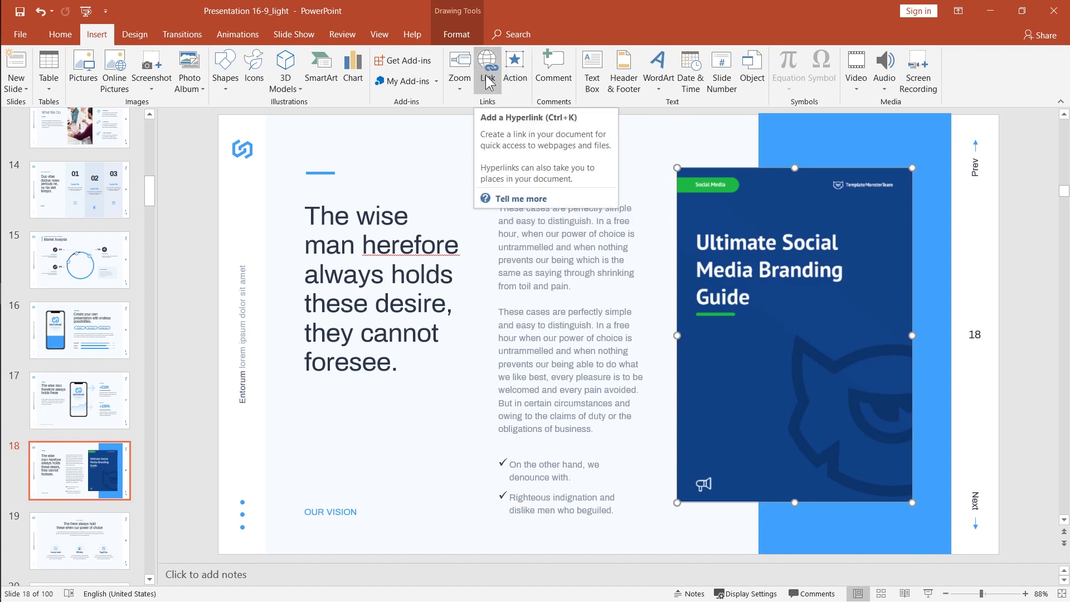
Step: Give the cover the Object action 'Open' on click, then play the show from slide 18
click(517, 74)
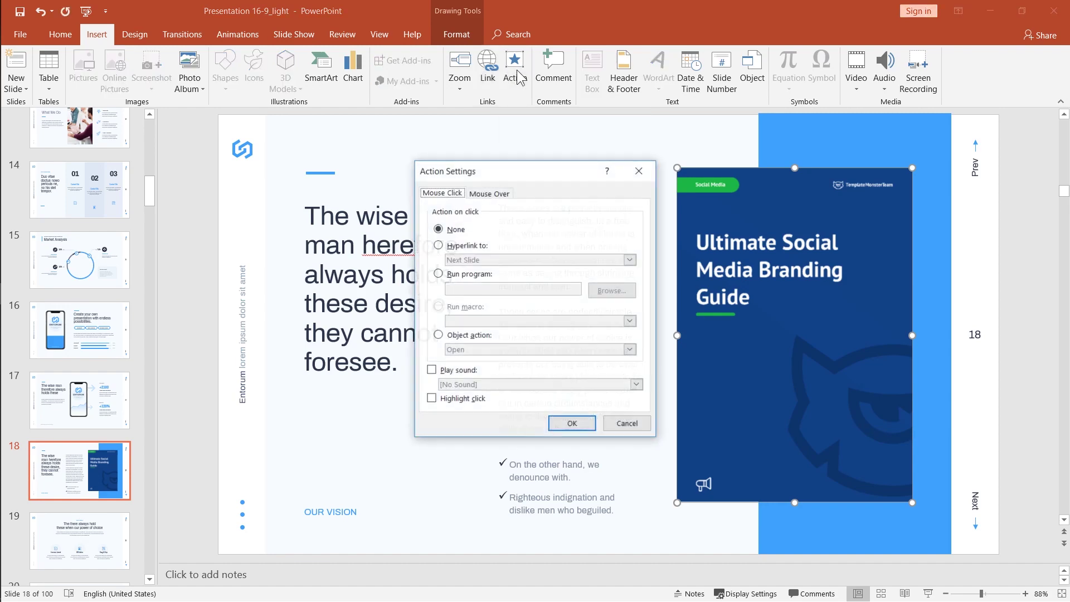
click(466, 335)
click(508, 349)
click(480, 365)
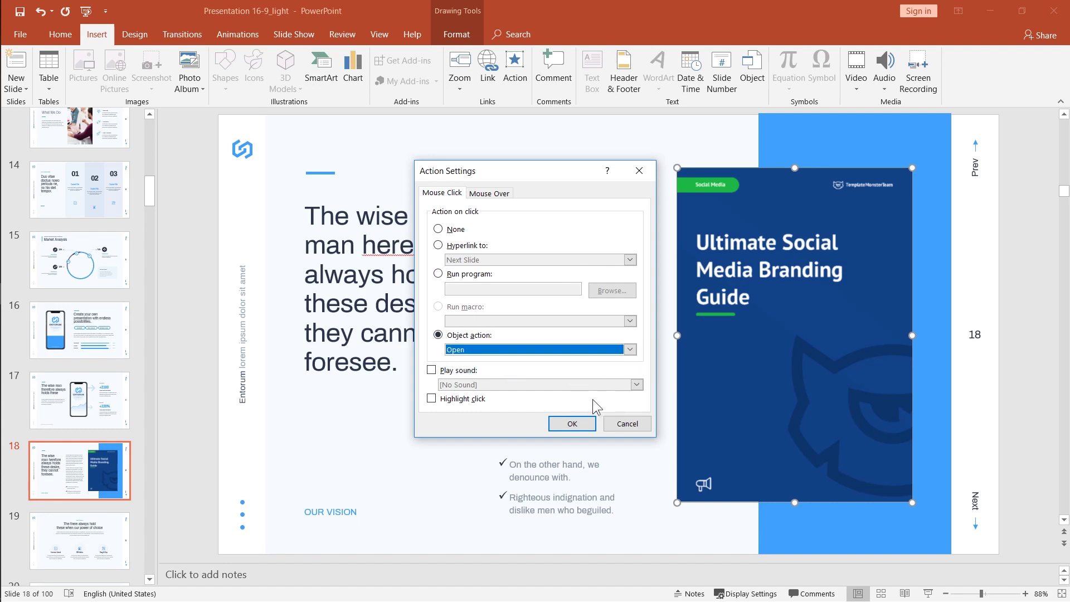
click(579, 425)
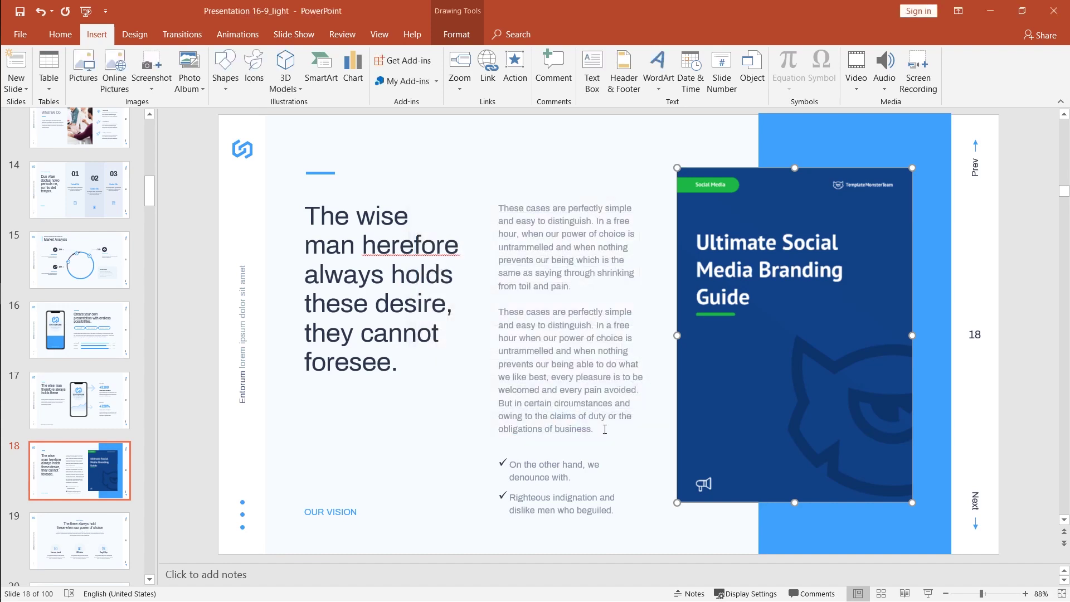
click(928, 593)
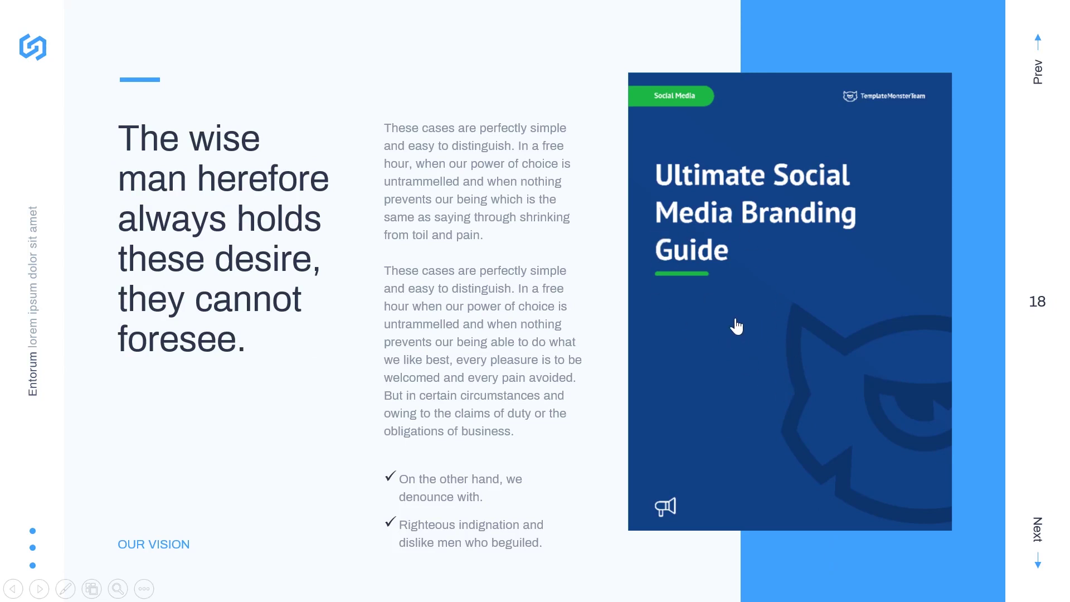
Step: Click the cover during the slide show to open the guide PDF in Acrobat Reader
click(728, 350)
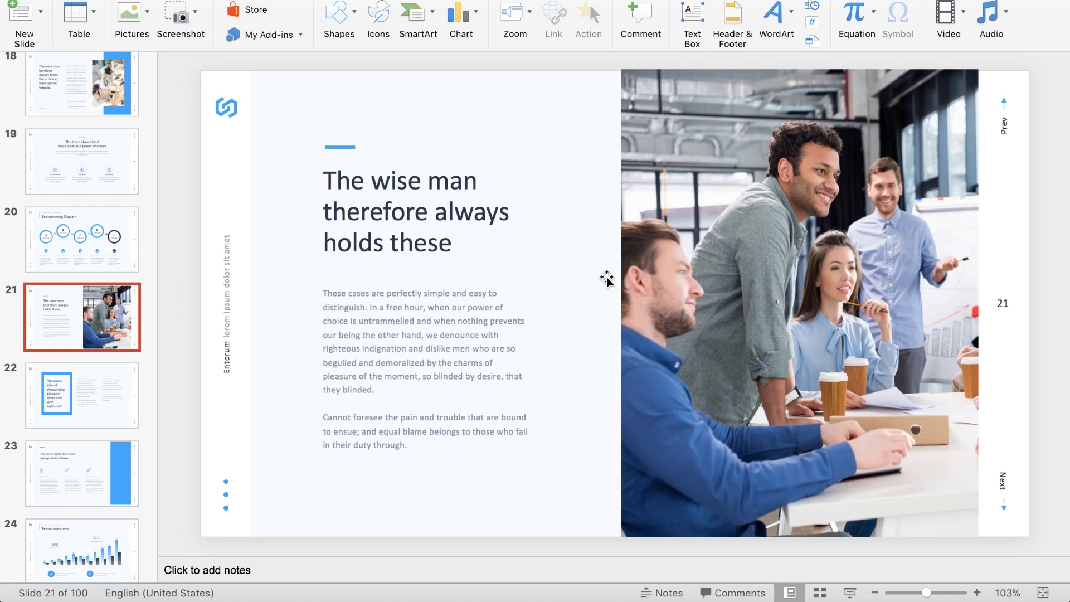
Step: Drop the branding guide cover image onto slide 21's photo and move it to the right half
drag(781, 256, 799, 248)
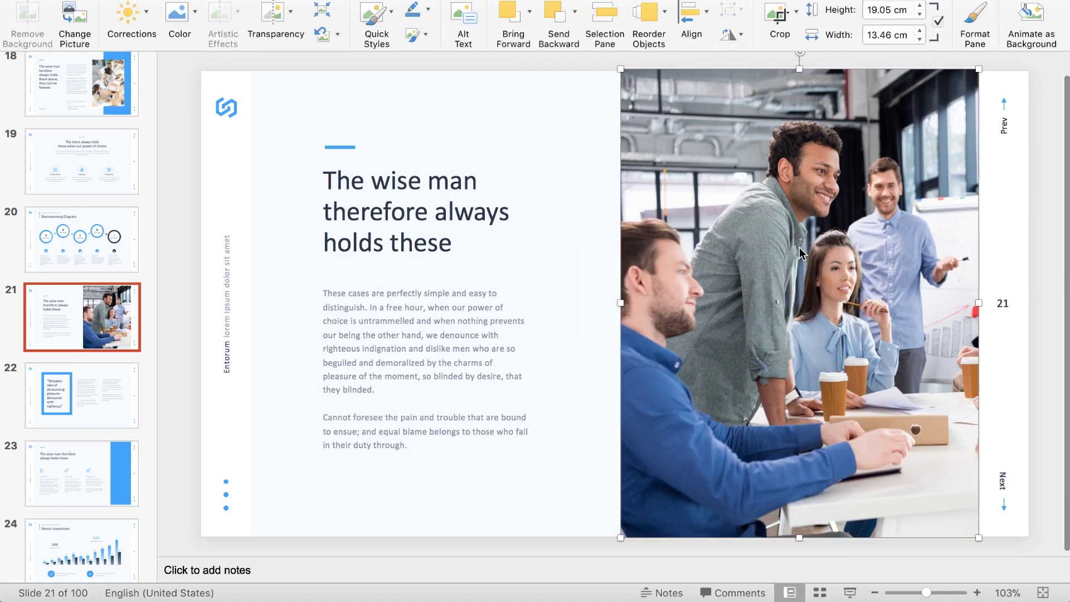
drag(799, 248, 972, 245)
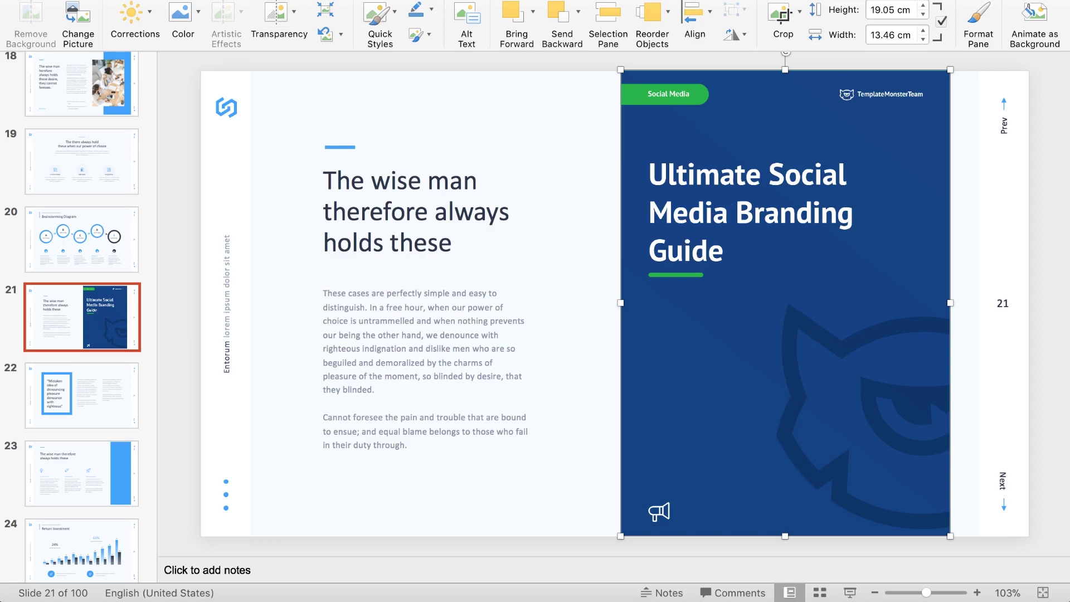
click(279, 1)
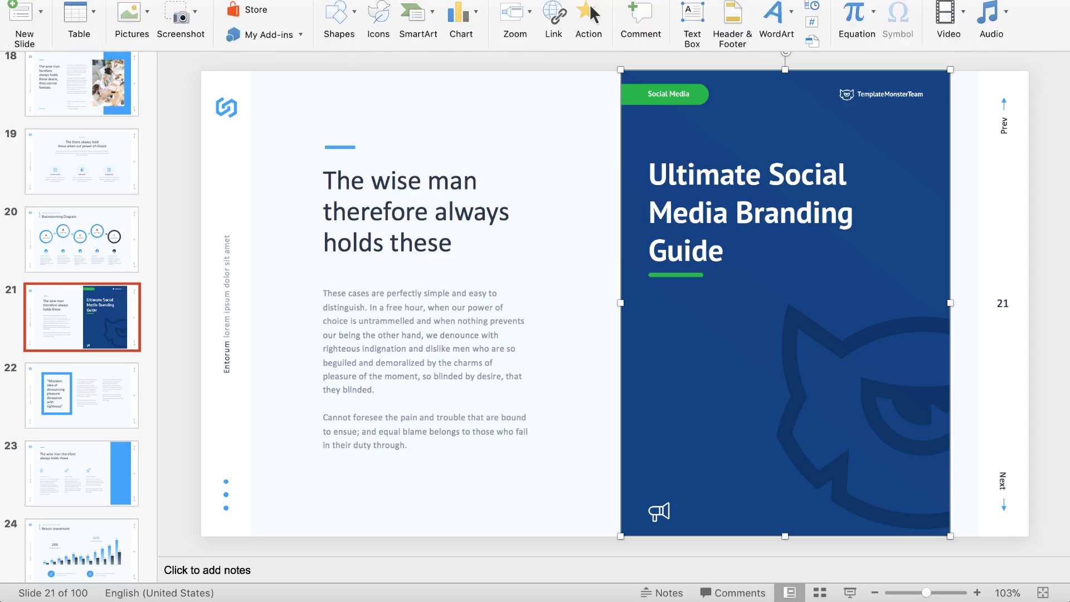
Step: Hyperlink the cover's click action to Ultimate Social Media Branding Guide.pdf in Downloads
click(584, 39)
click(457, 116)
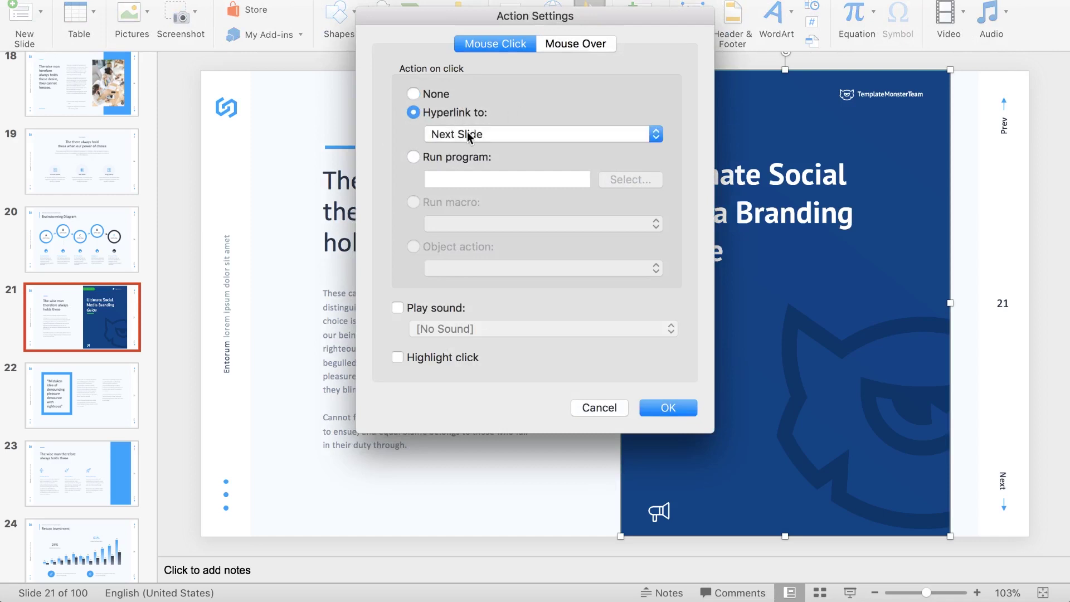
click(502, 142)
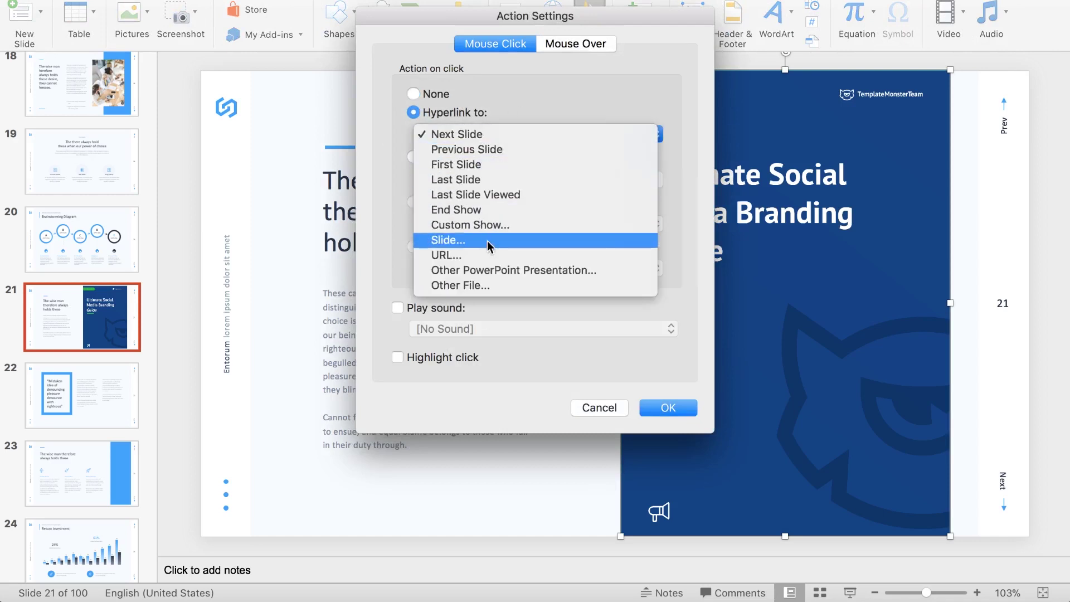
click(497, 285)
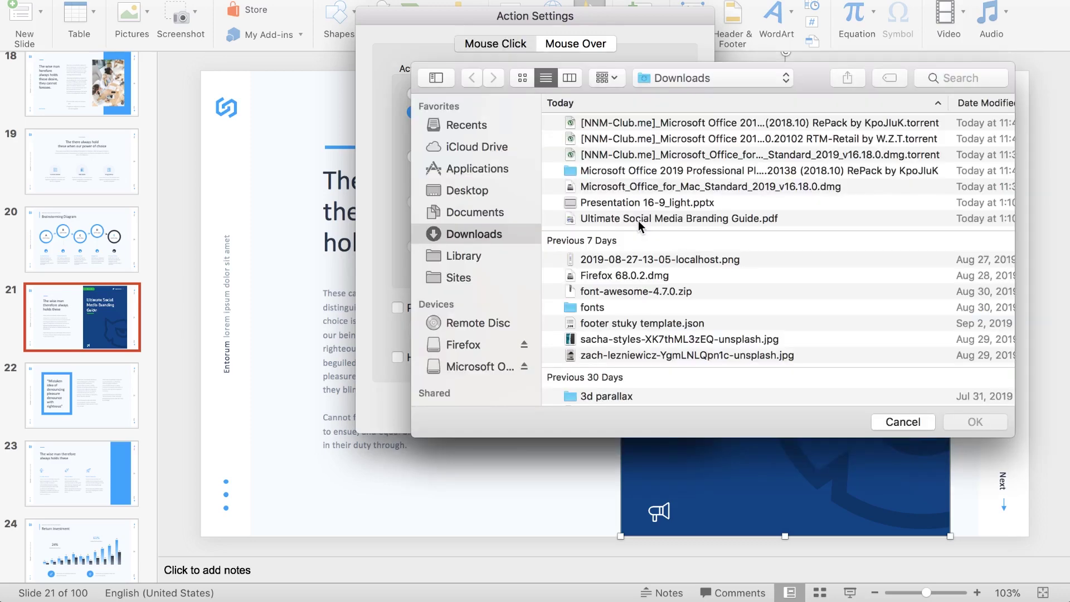
click(637, 221)
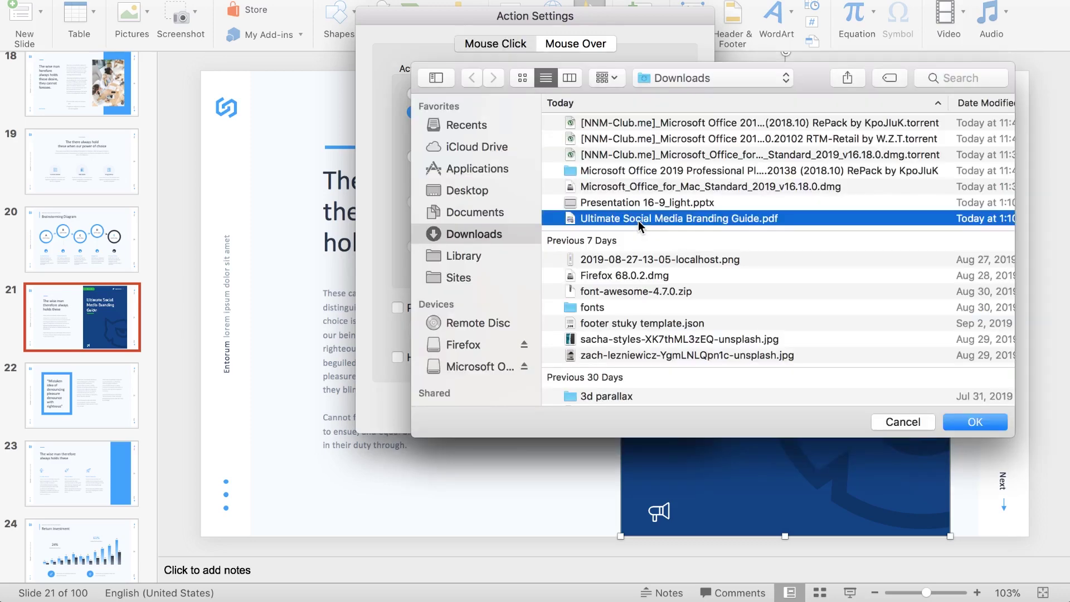
click(967, 426)
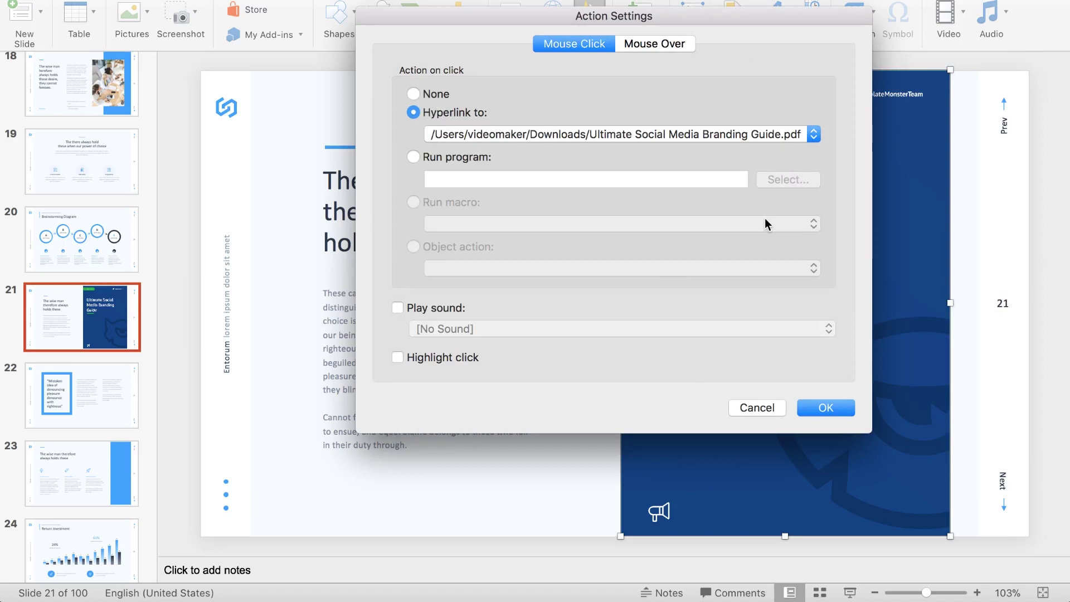
click(831, 411)
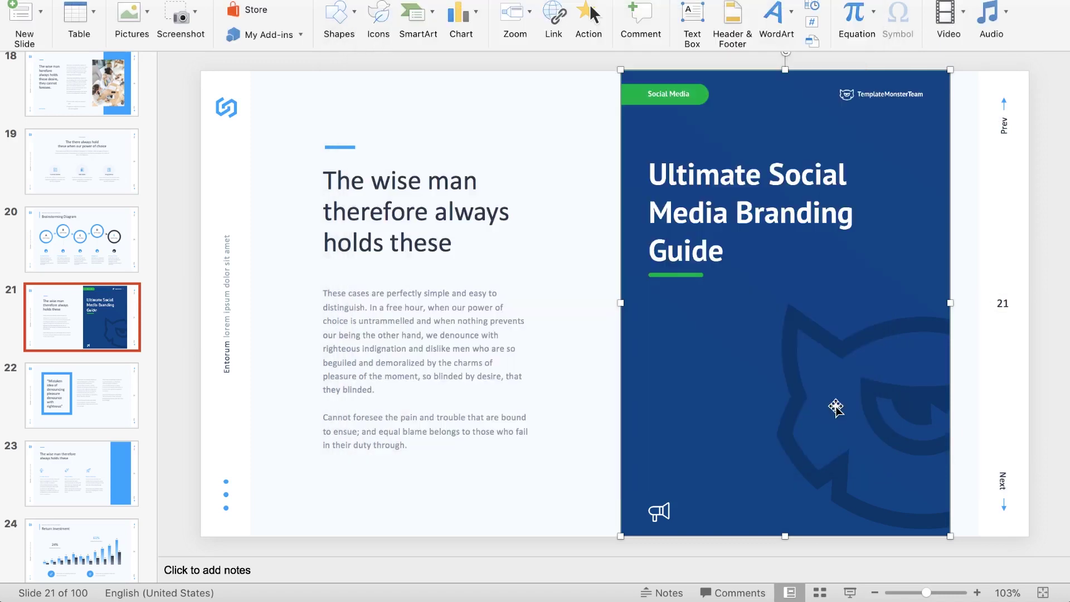
Step: Run the slide show to test the cover's link to the branding guide PDF
click(847, 593)
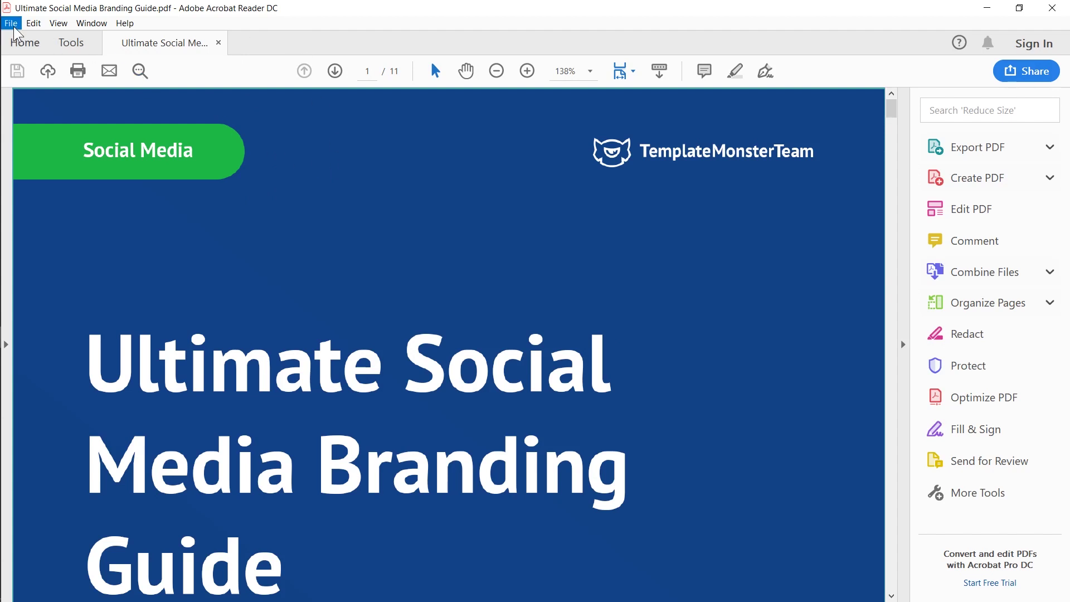
Step: Snapshot page 5's text and Definition of Core Values diagram to the clipboard
click(34, 23)
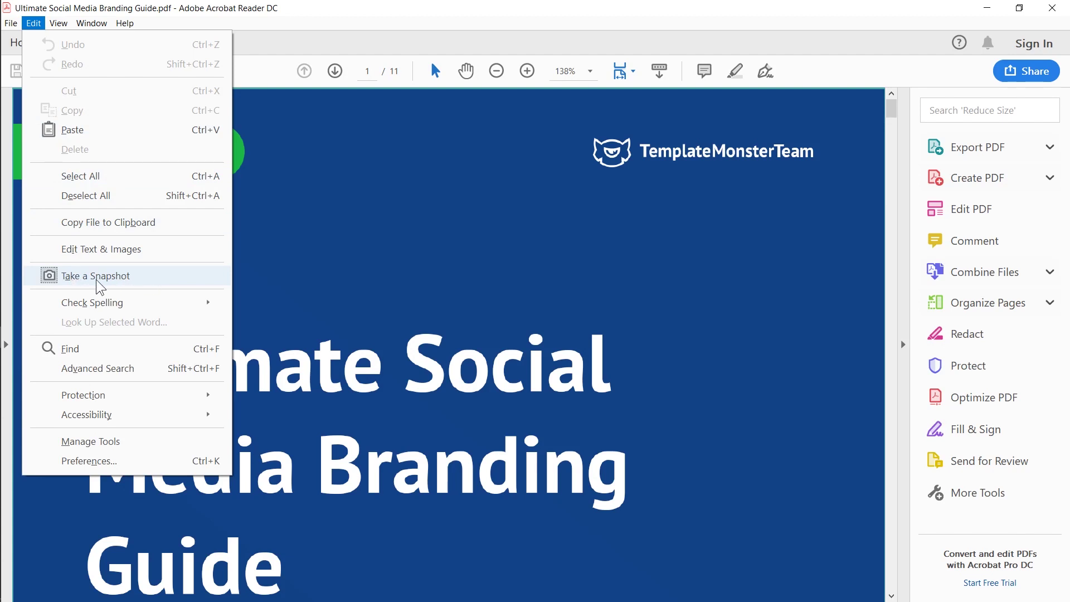
click(97, 281)
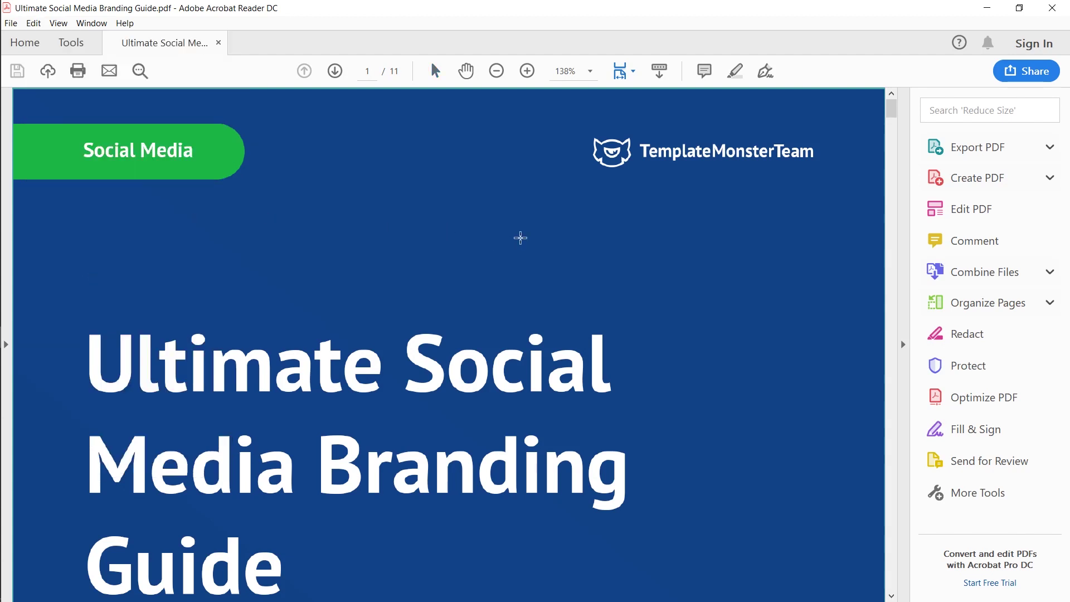
scroll(520, 238, down, 3)
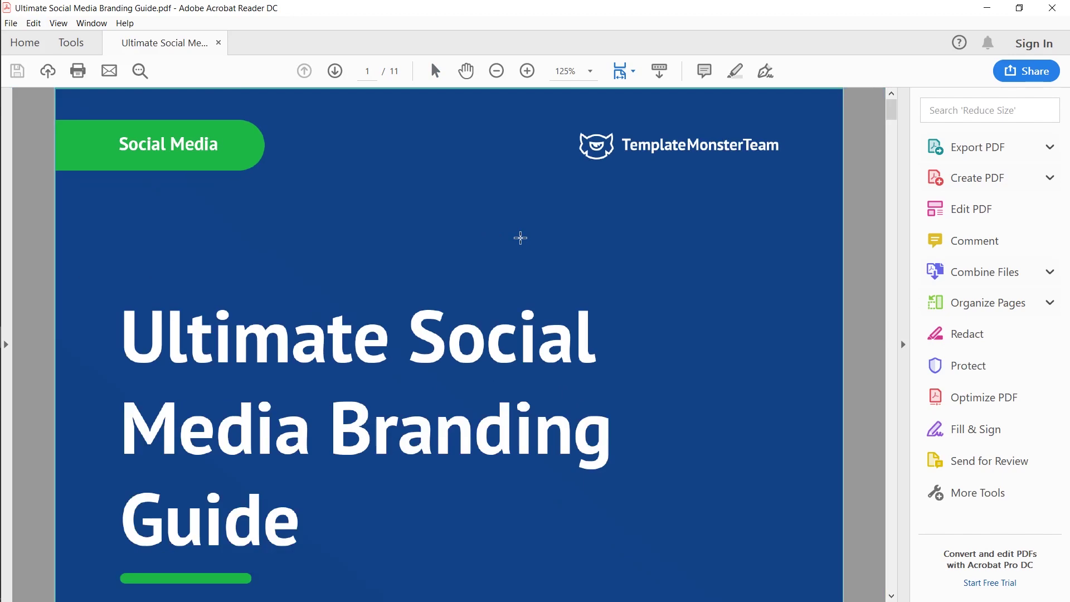
scroll(520, 238, down, 1)
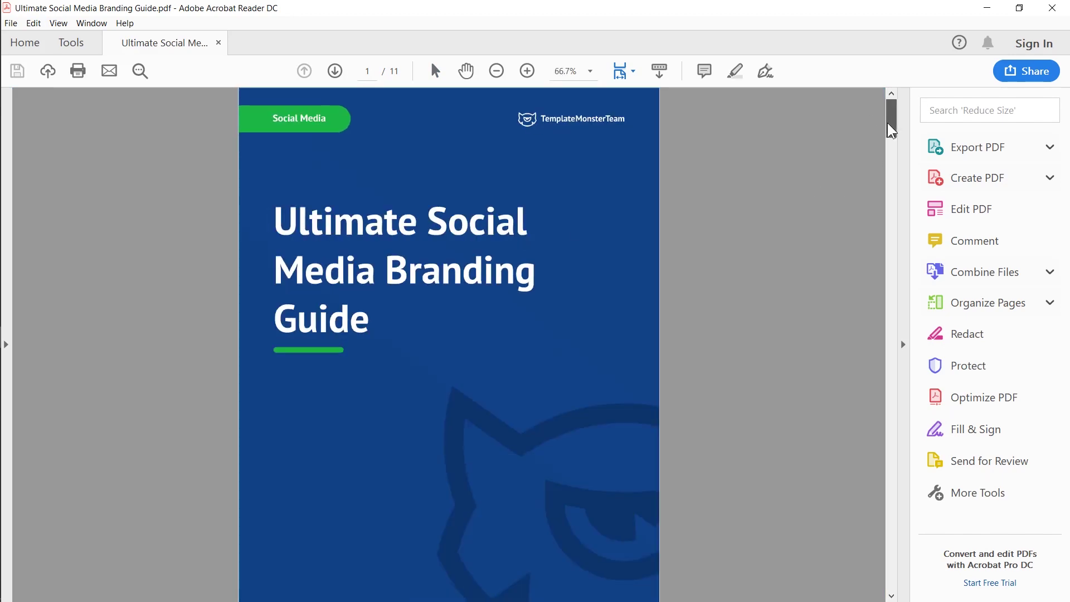
drag(892, 118, 881, 312)
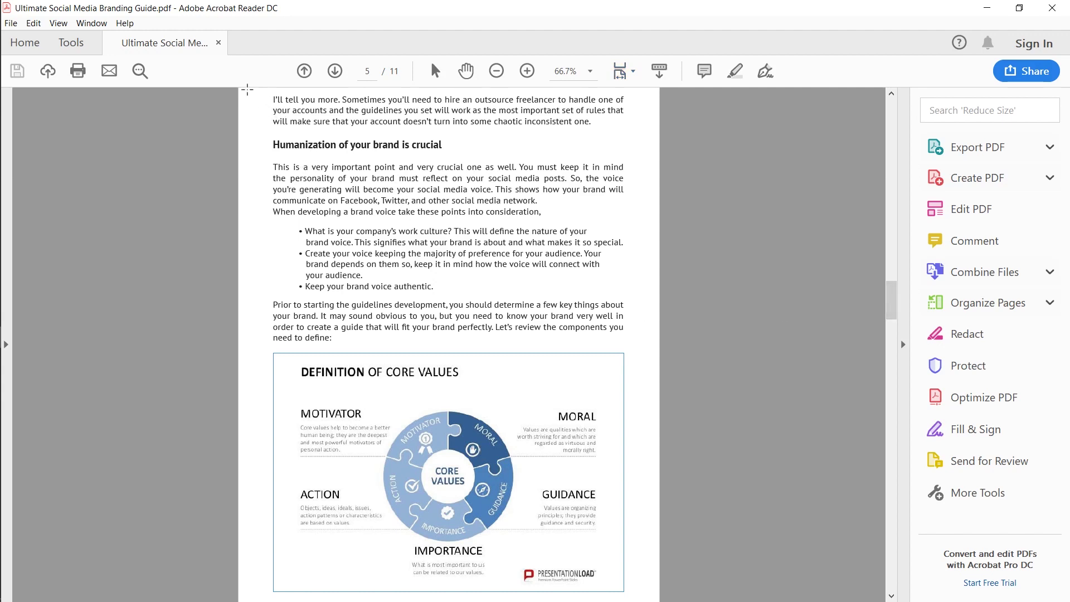
drag(248, 91, 651, 598)
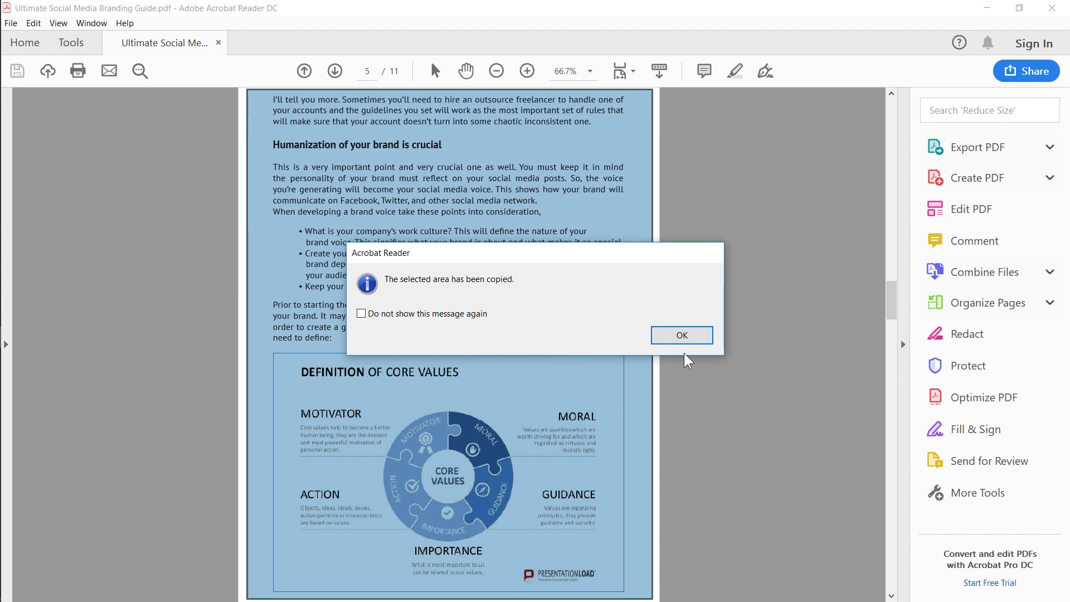
click(681, 335)
Step: Paste the page 5 snapshot onto slide 81 over the office photo and select it
key(alt+Tab)
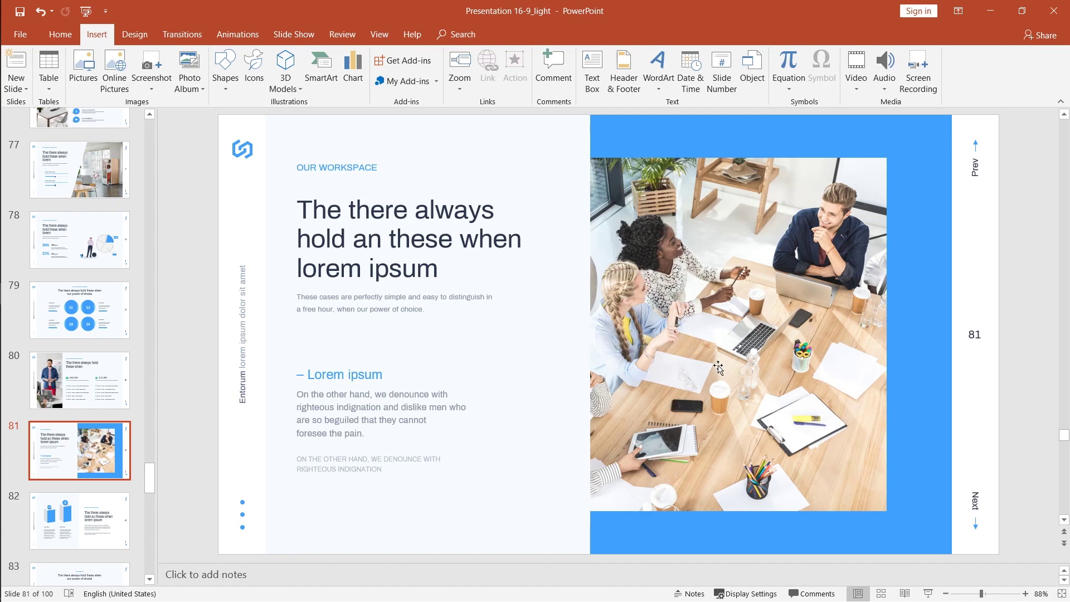
click(60, 34)
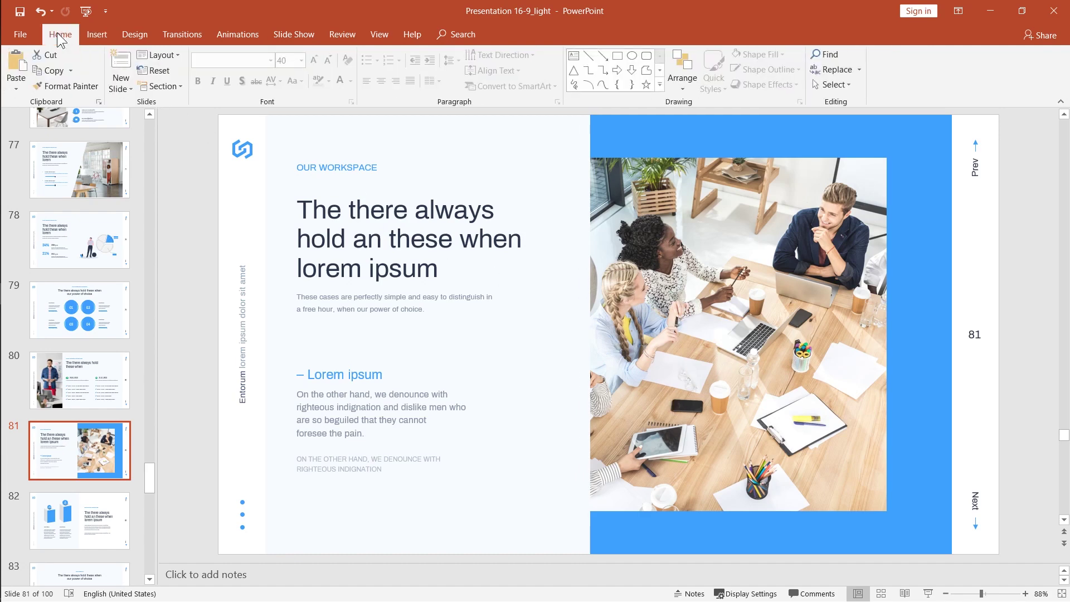
click(16, 65)
click(789, 400)
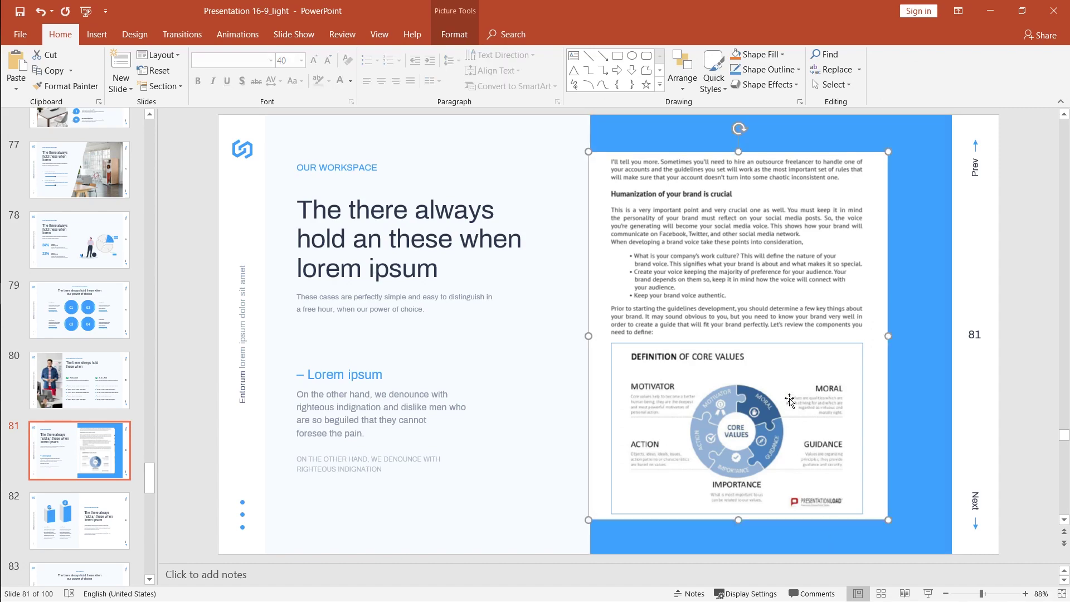
Step: Back in Acrobat Reader, snapshot the entire page 6 with the Brand Personality star
key(alt+Tab)
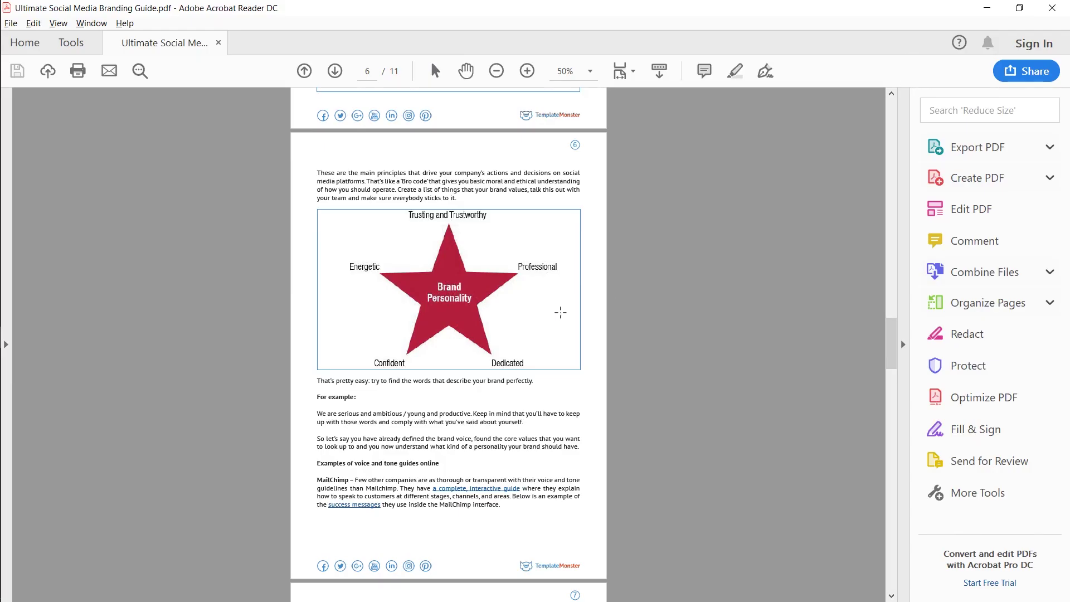
click(527, 334)
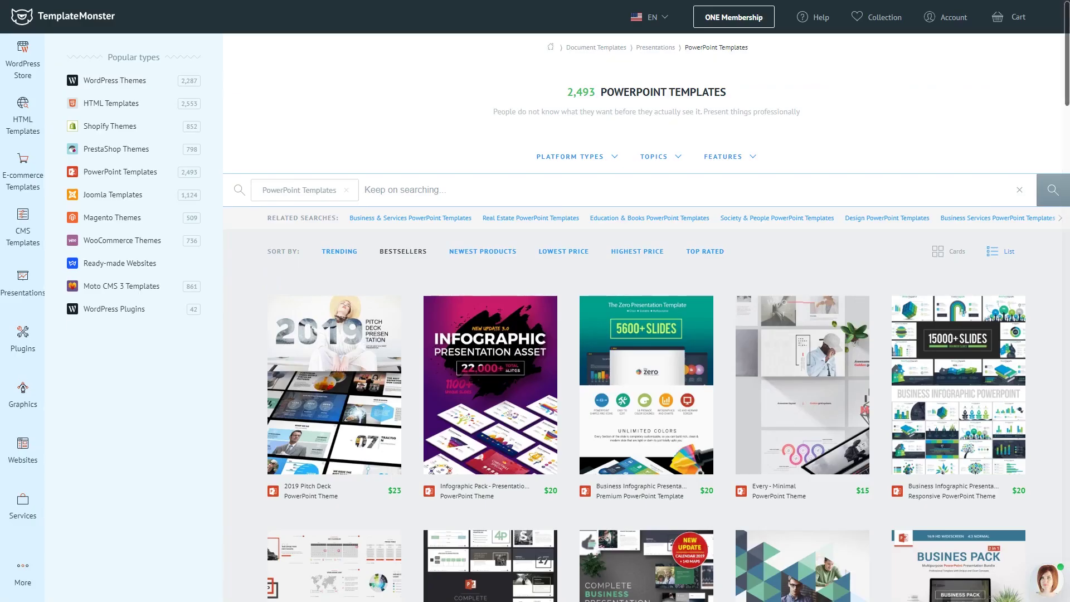
Step: Scroll down through the $23 Entorum Business template page's slide previews and Intro section
scroll(646, 322, down, 1)
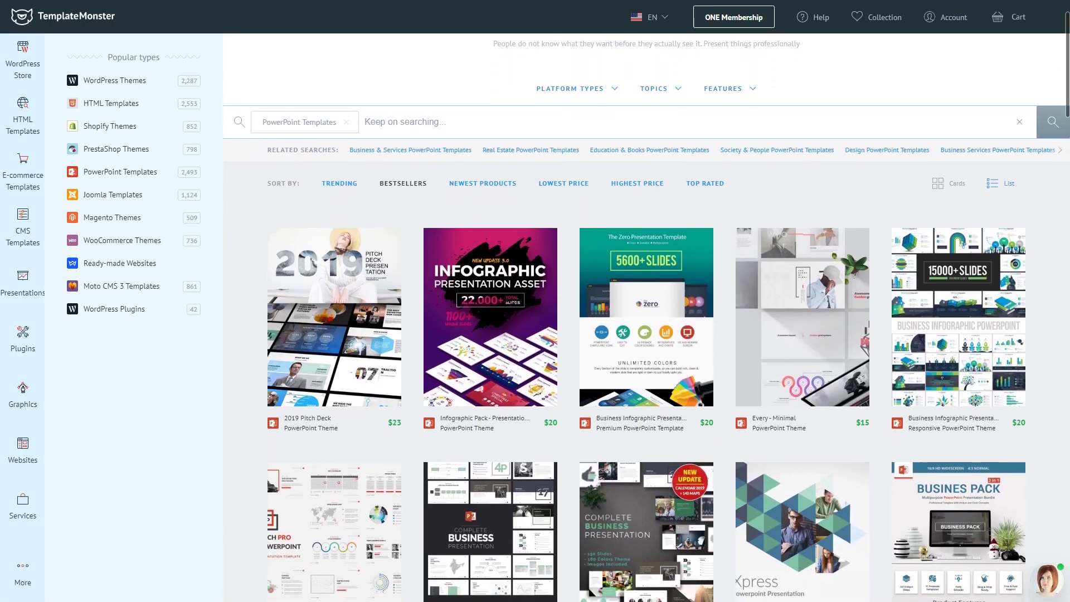
scroll(646, 321, down, 4)
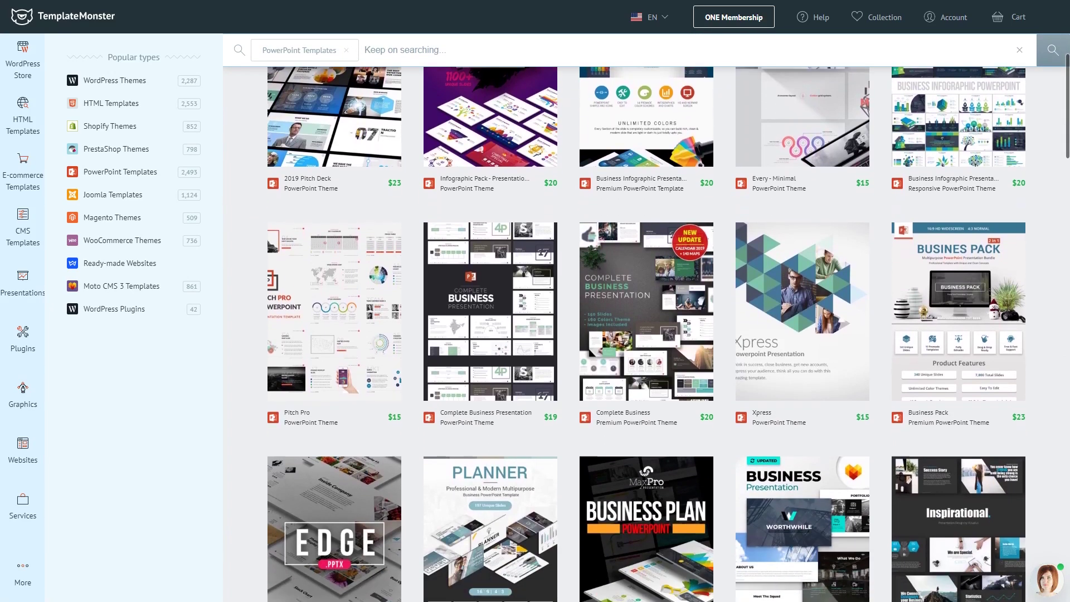
scroll(647, 321, down, 4)
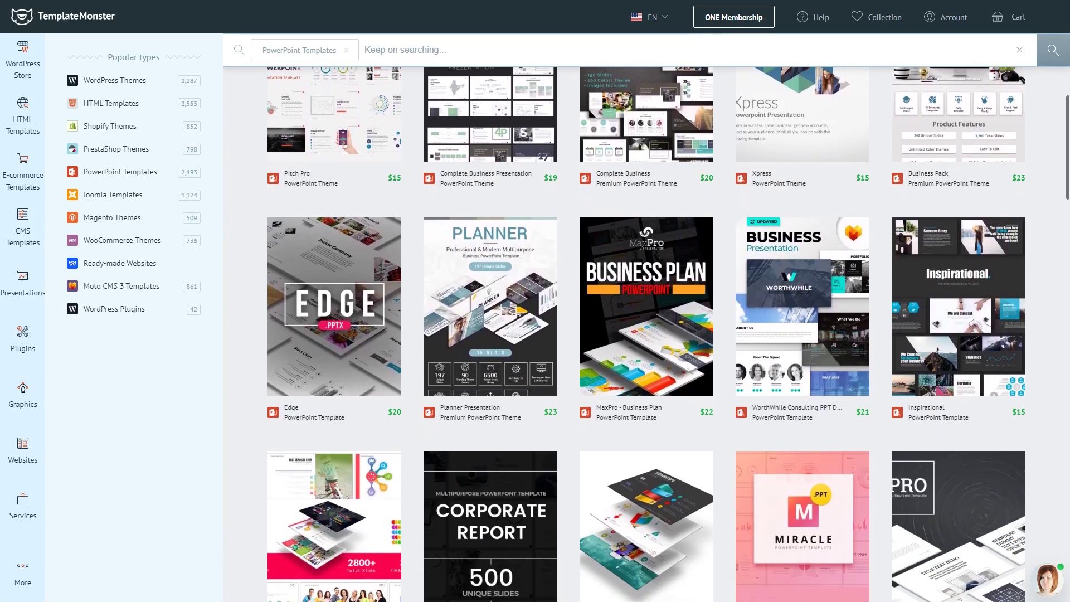
scroll(647, 322, down, 4)
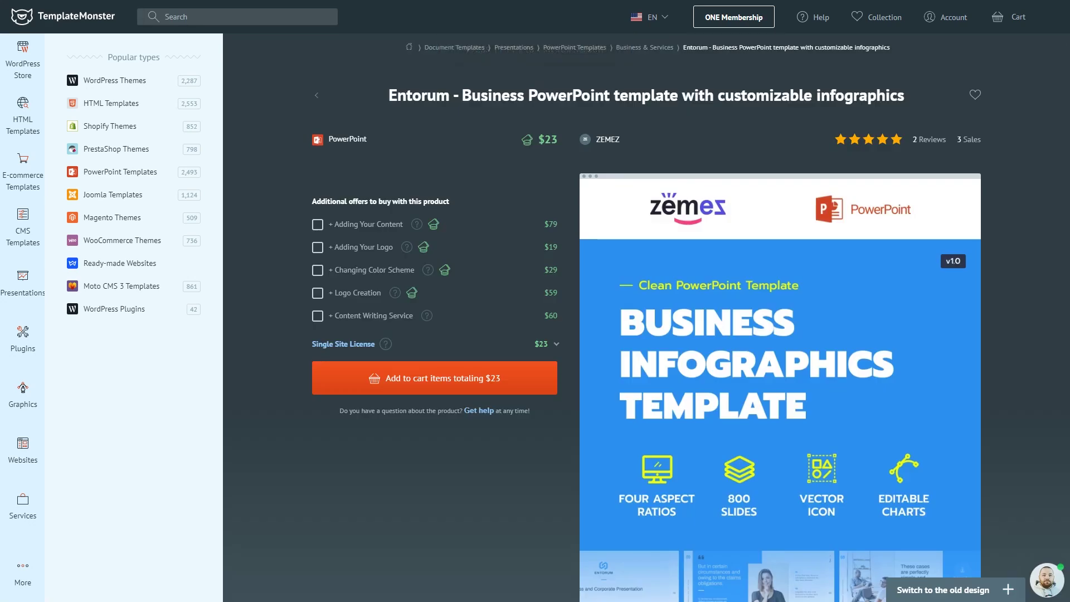
scroll(691, 318, down, 3)
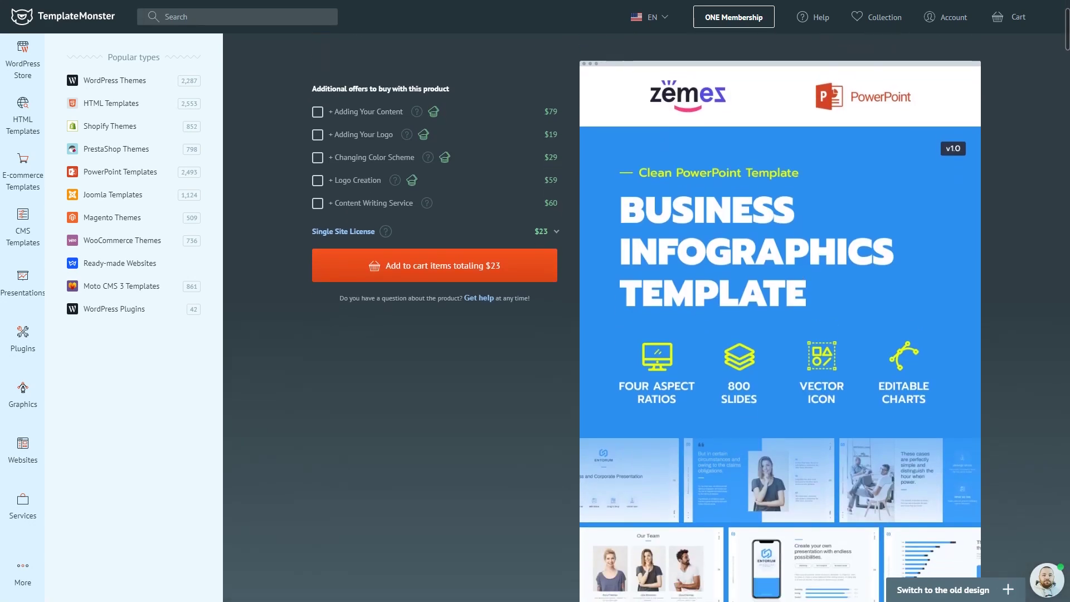
scroll(646, 317, down, 3)
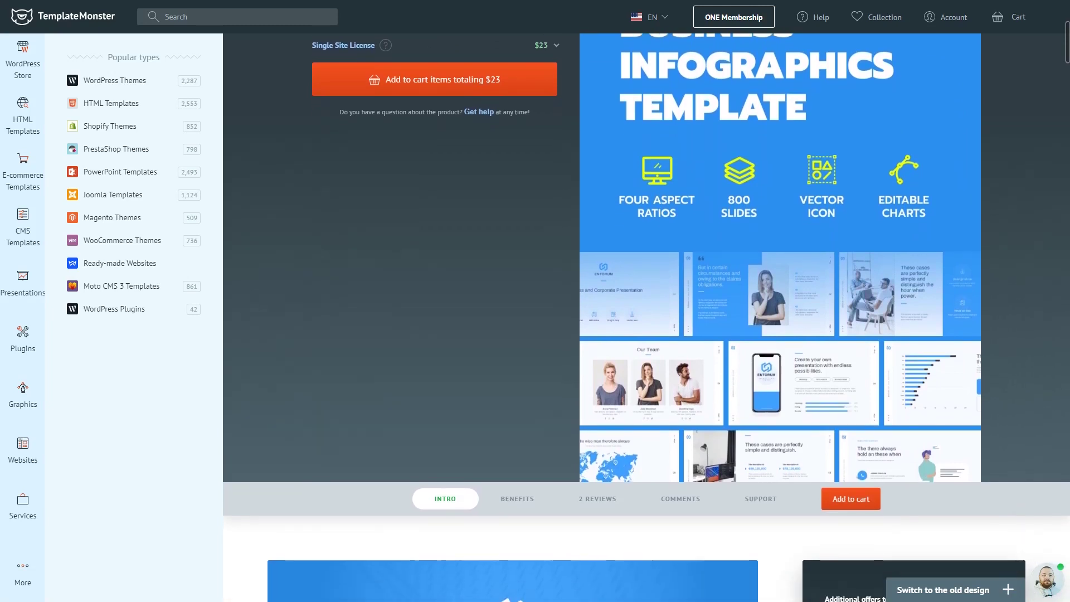
scroll(646, 317, down, 3)
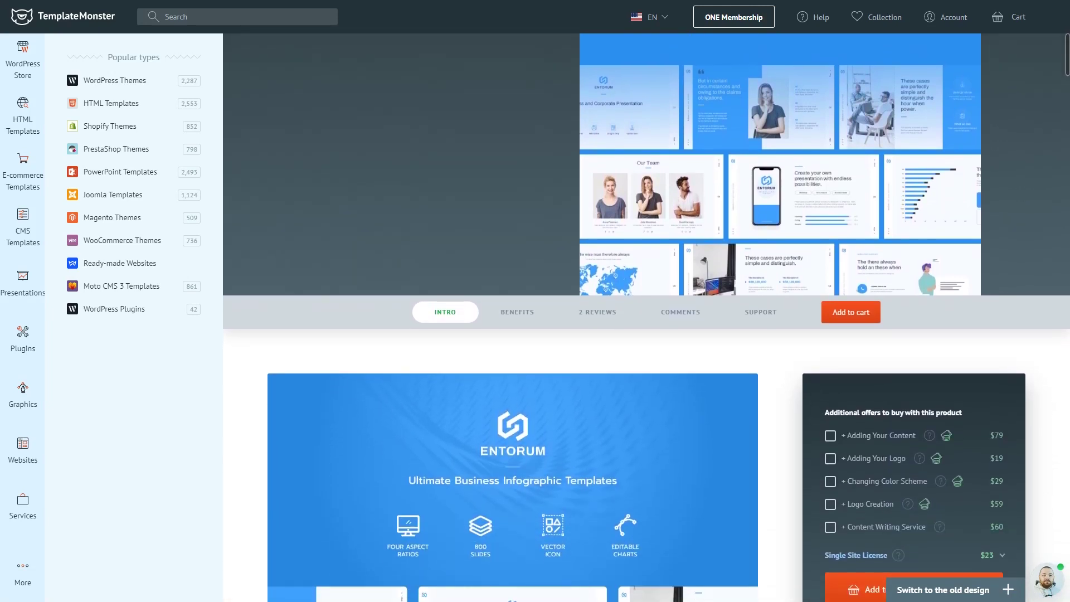
scroll(645, 318, down, 3)
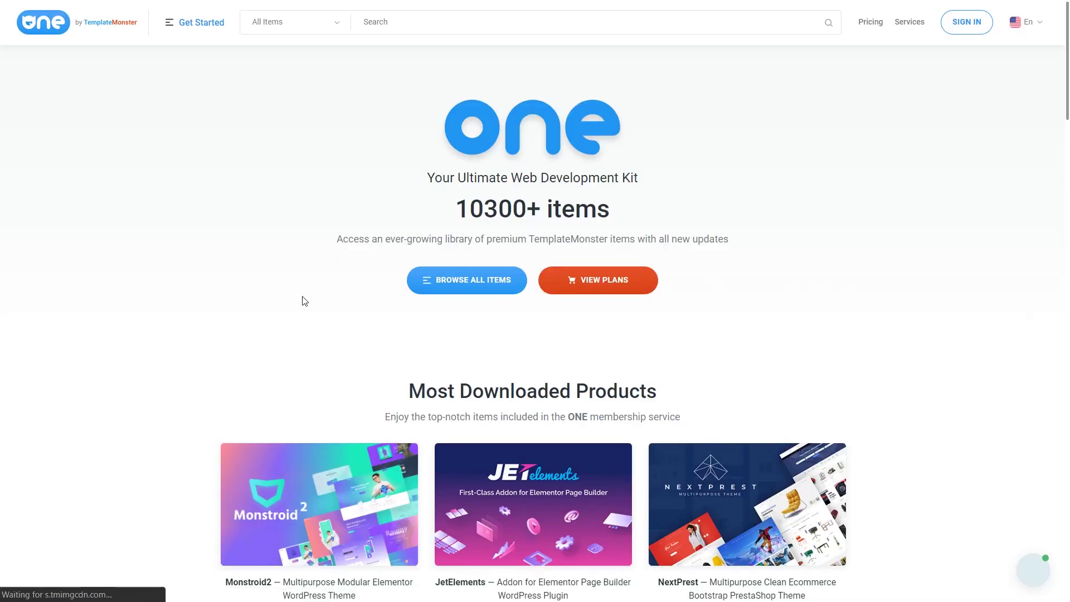
Step: Go to Presentation Templates > PowerPoint Templates and filter by the Business & Services topic (82 templates)
click(193, 34)
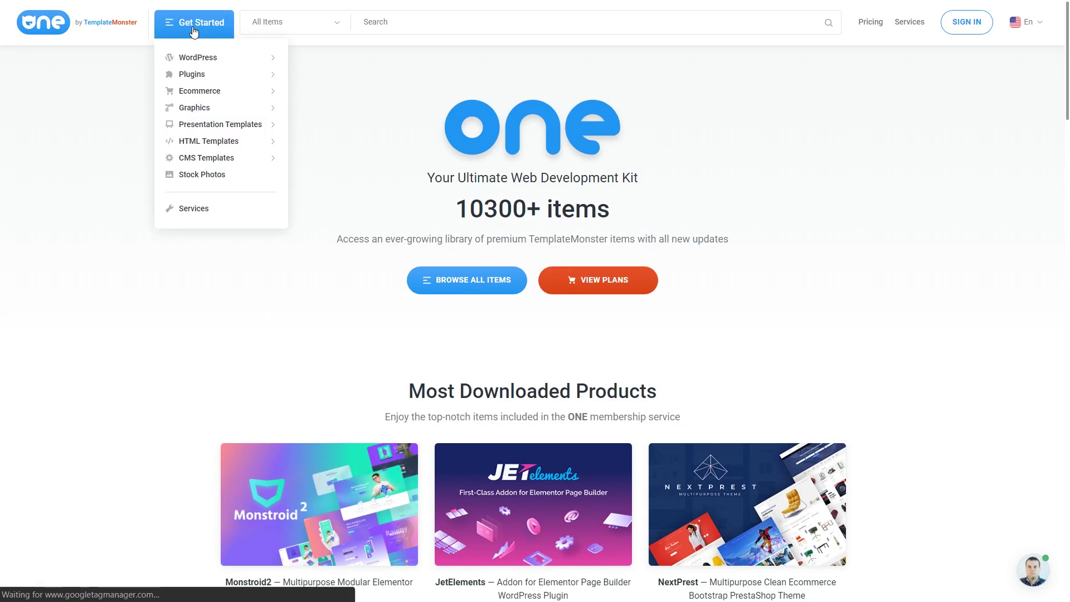
mouse_move(218, 124)
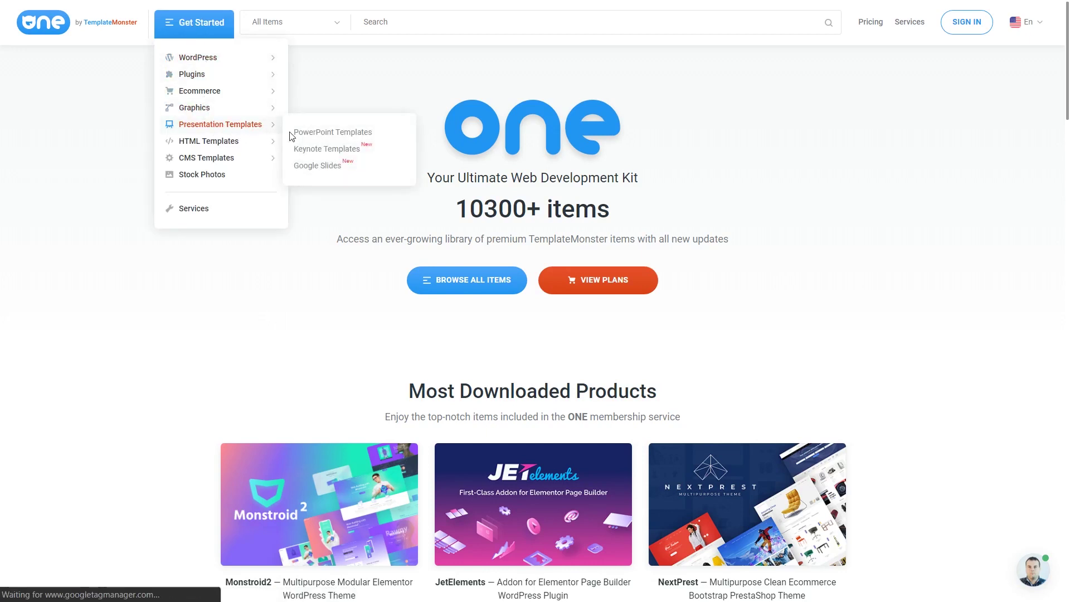
click(329, 133)
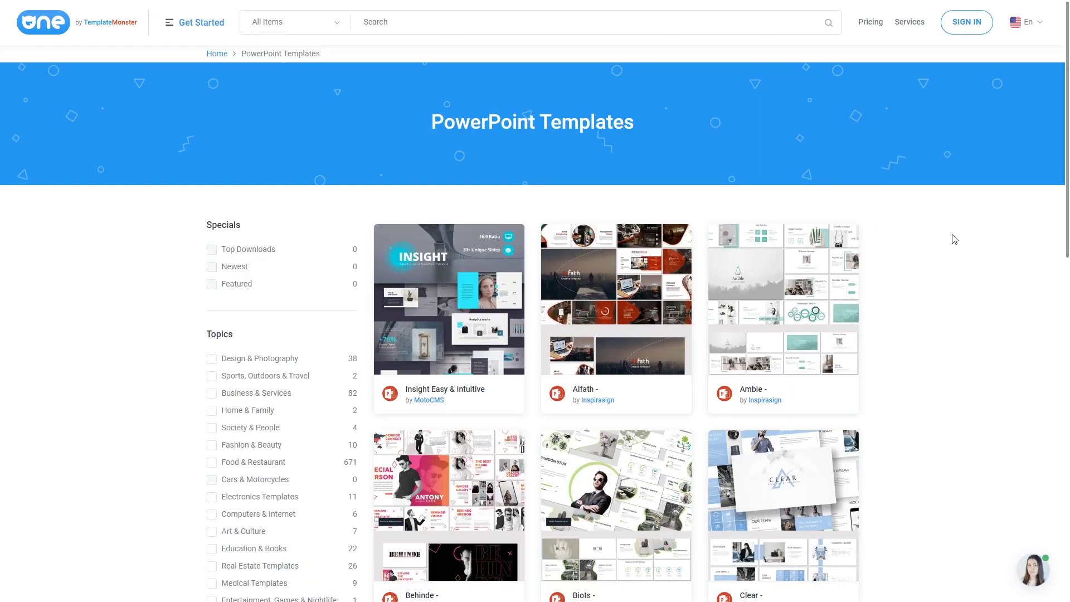
scroll(955, 239, down, 4)
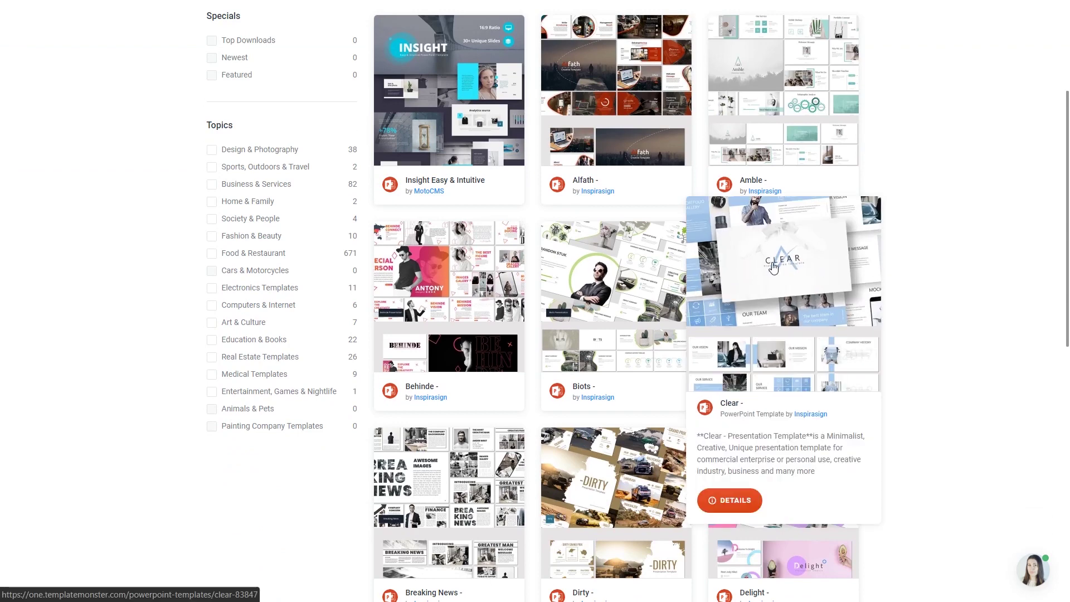
mouse_move(419, 268)
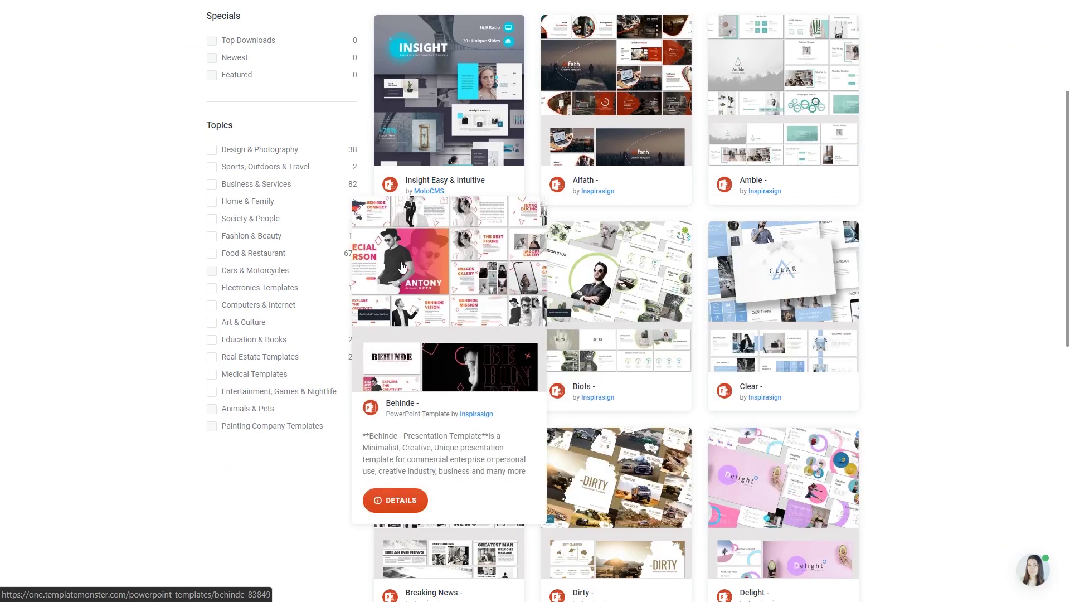
click(257, 190)
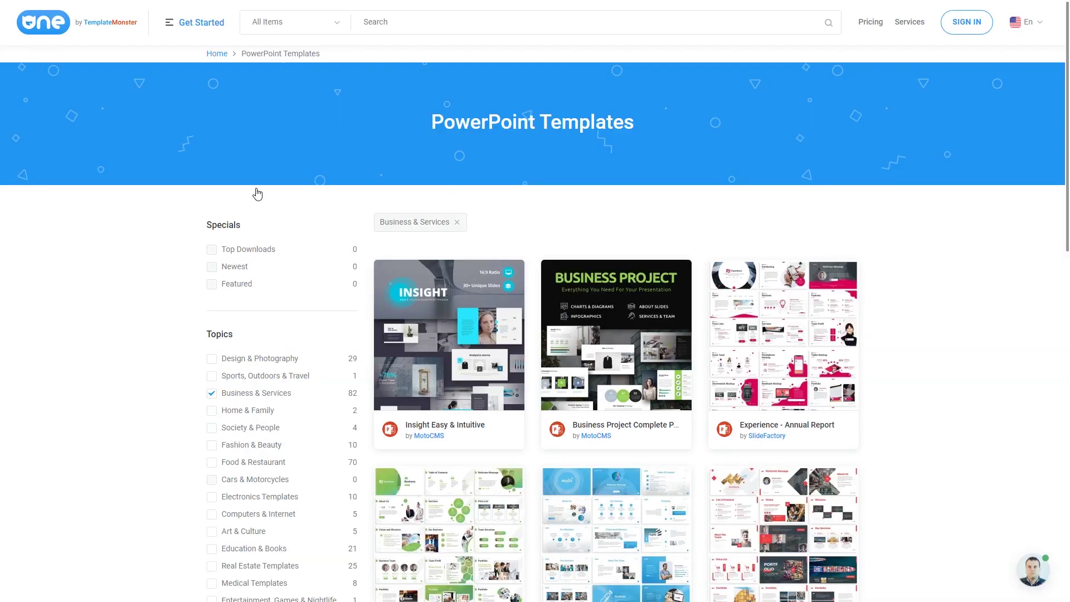
scroll(939, 218, down, 7)
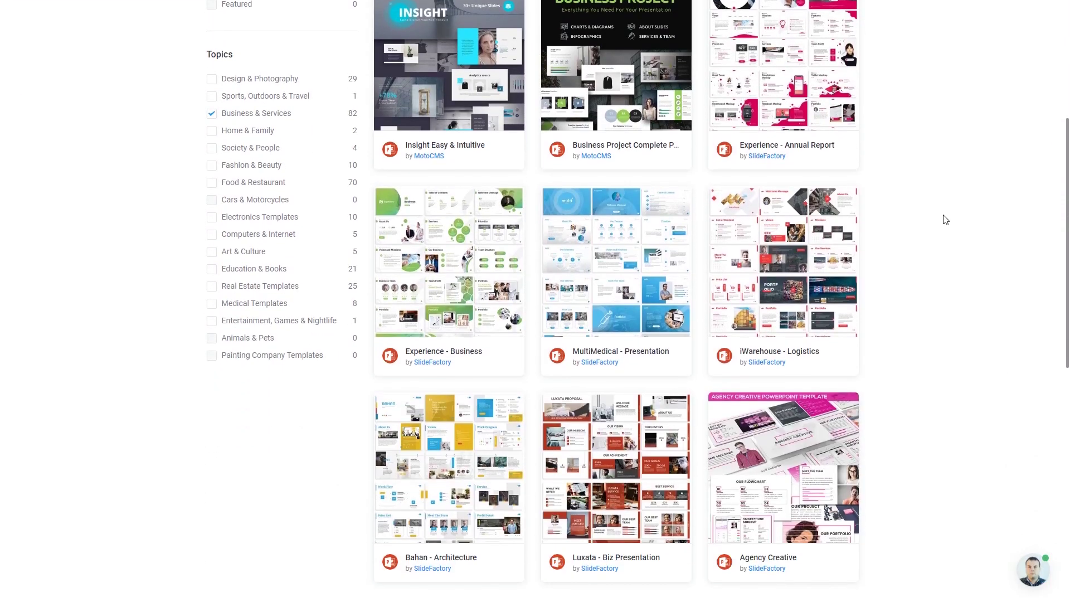